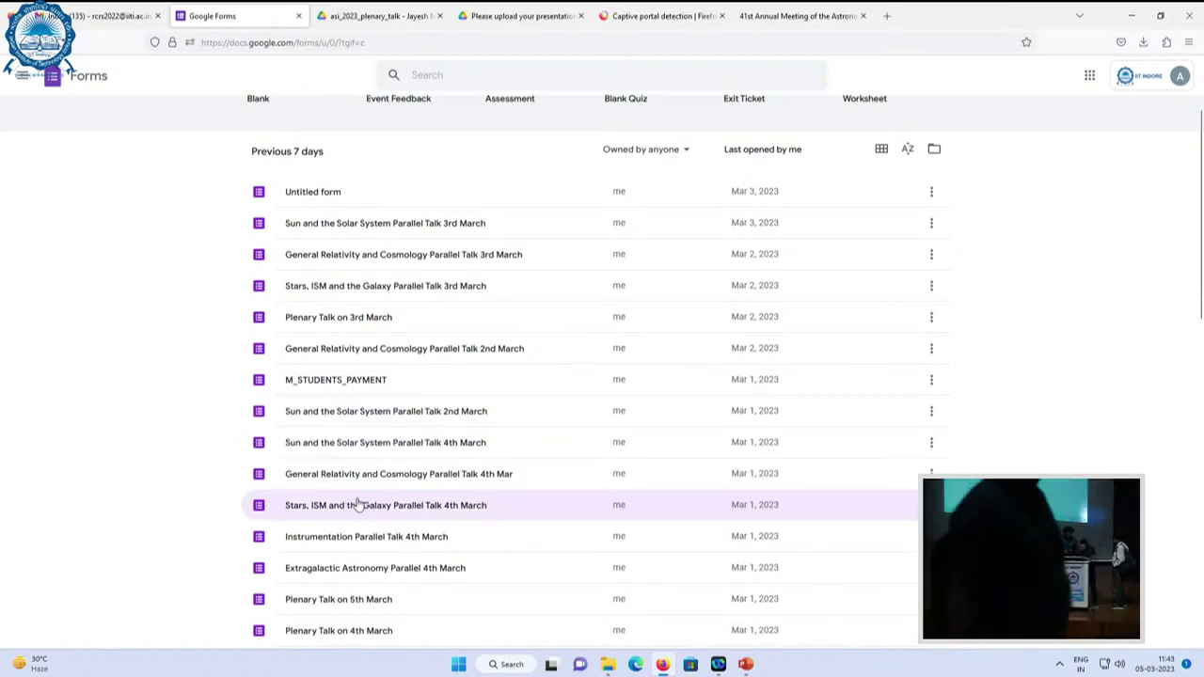
Find and open the form "Stars, ISM and the Galaxy Parallel Talk 5th March" in the forms list
{"action": "scroll", "coordinate": [357, 505], "scroll_direction": "up", "scroll_amount": 2}
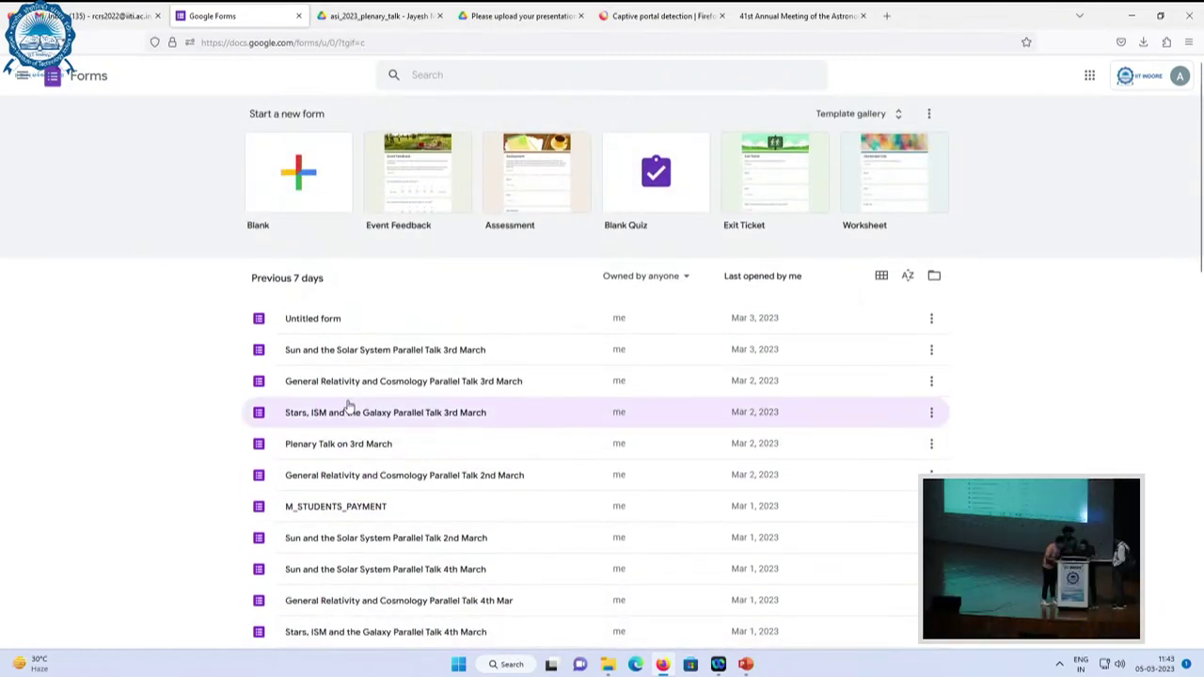
{"action": "scroll", "coordinate": [347, 411], "scroll_direction": "down", "scroll_amount": 2}
{"action": "scroll", "coordinate": [348, 409], "scroll_direction": "down", "scroll_amount": 5}
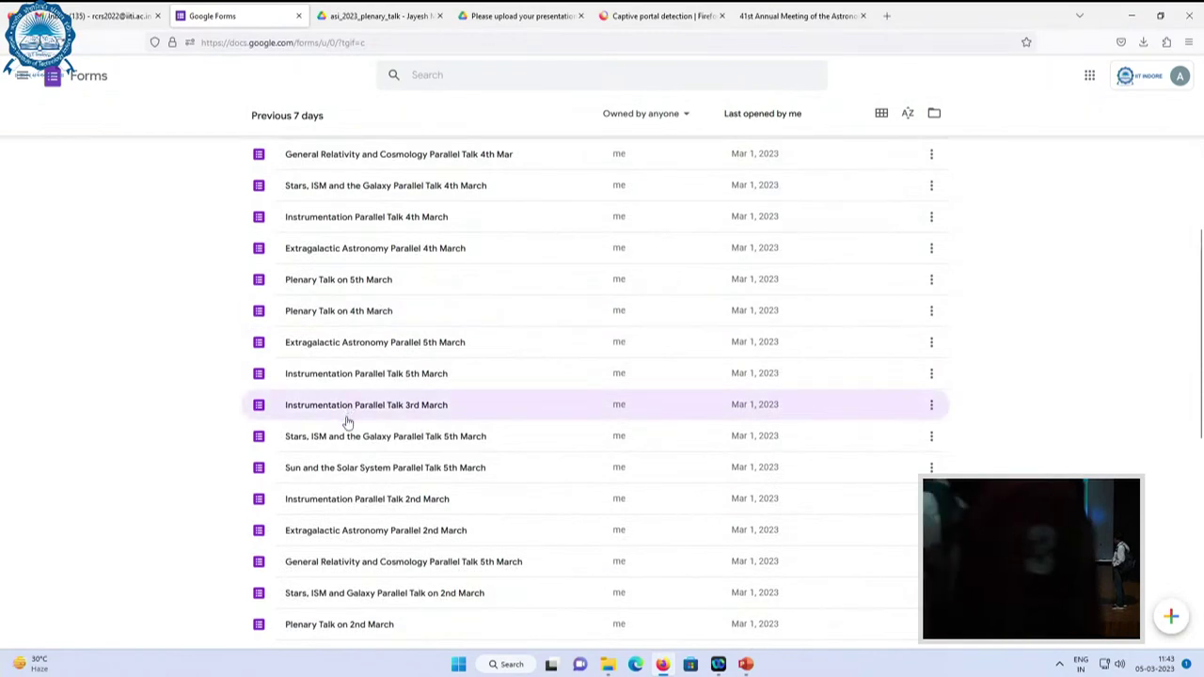
{"action": "left_click", "coordinate": [347, 442]}
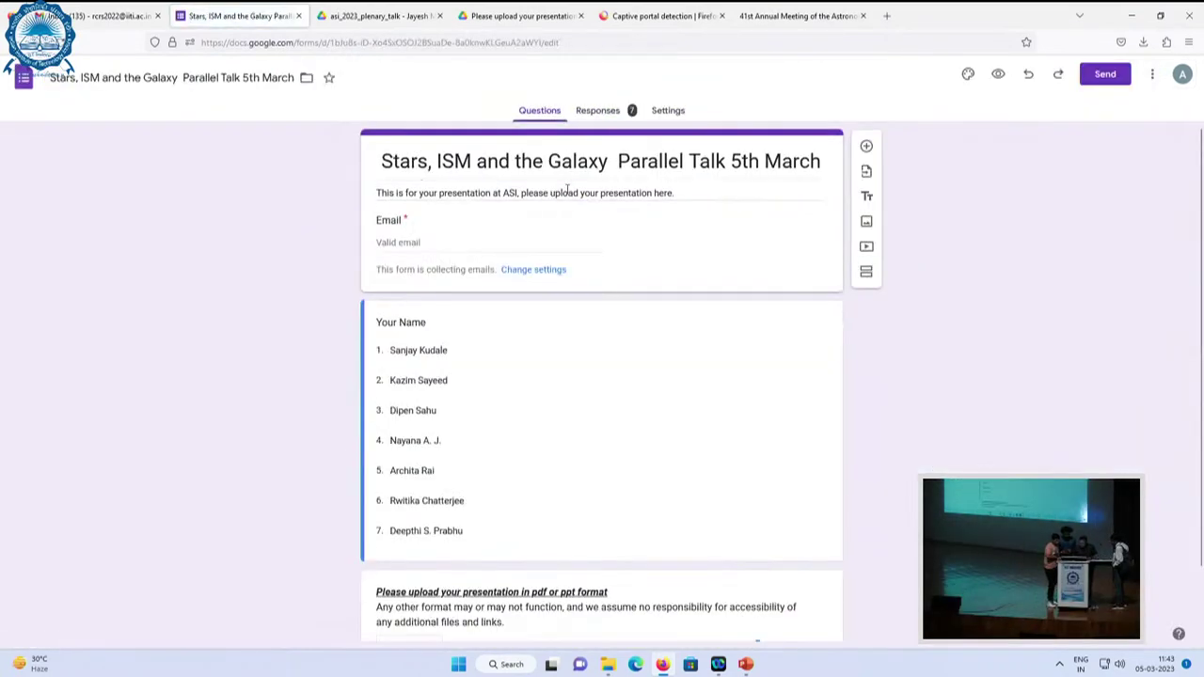
Open the Drive folder holding the presentation files uploaded in the form's responses
{"action": "left_click", "coordinate": [598, 111]}
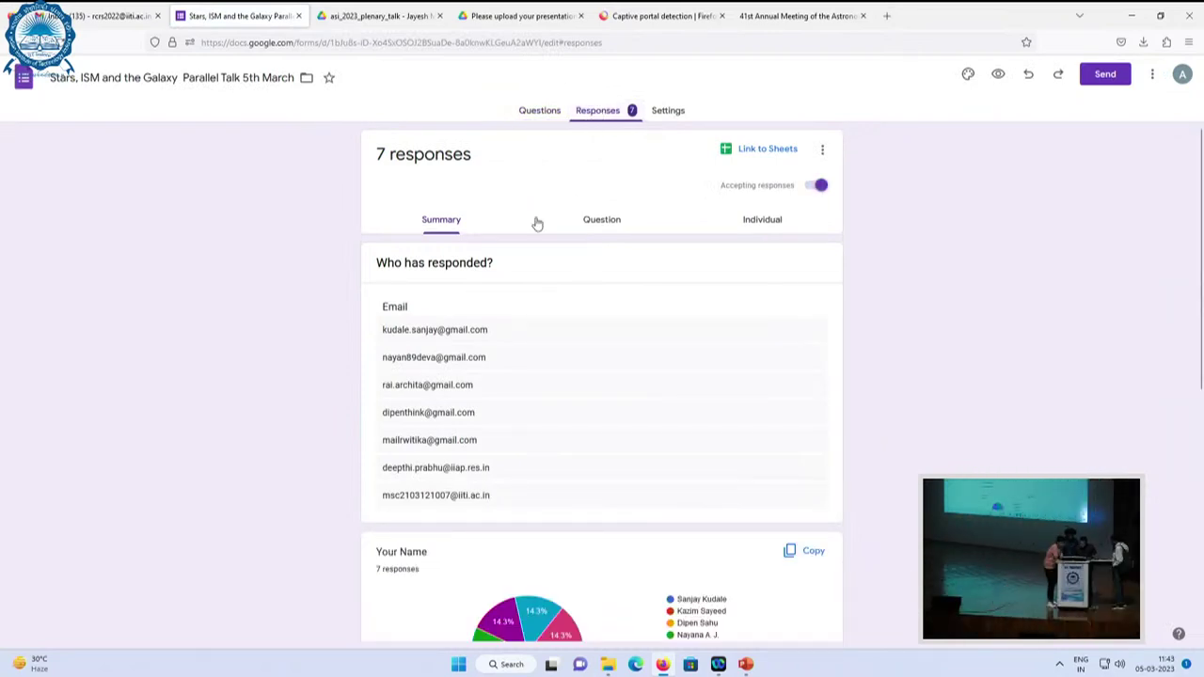
{"action": "scroll", "coordinate": [274, 310], "scroll_direction": "down", "scroll_amount": 5}
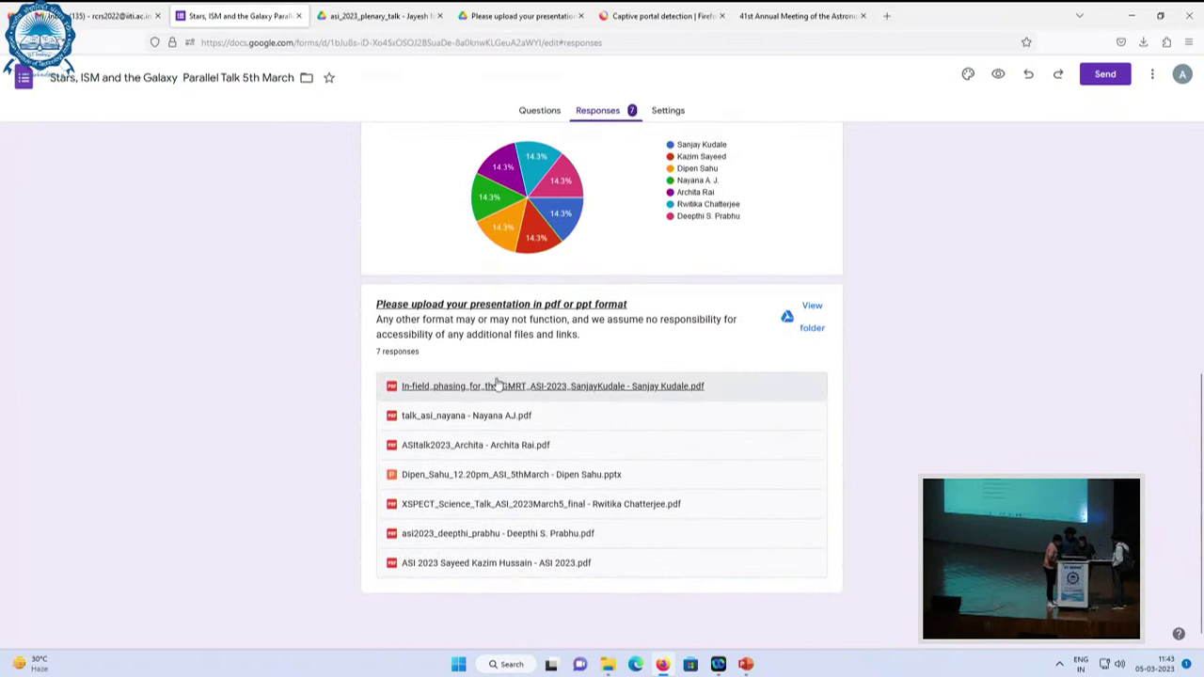
{"action": "left_click", "coordinate": [813, 327]}
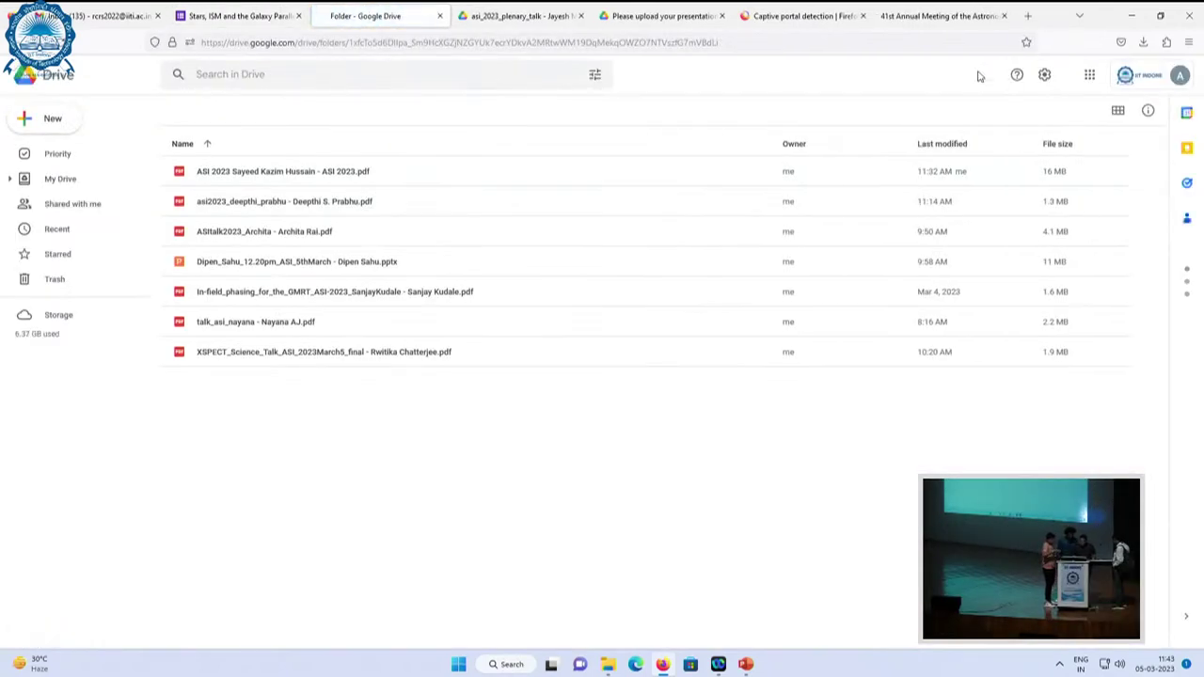
Create a new desktop folder named parallel_5march and open it
{"action": "left_click", "coordinate": [1132, 16]}
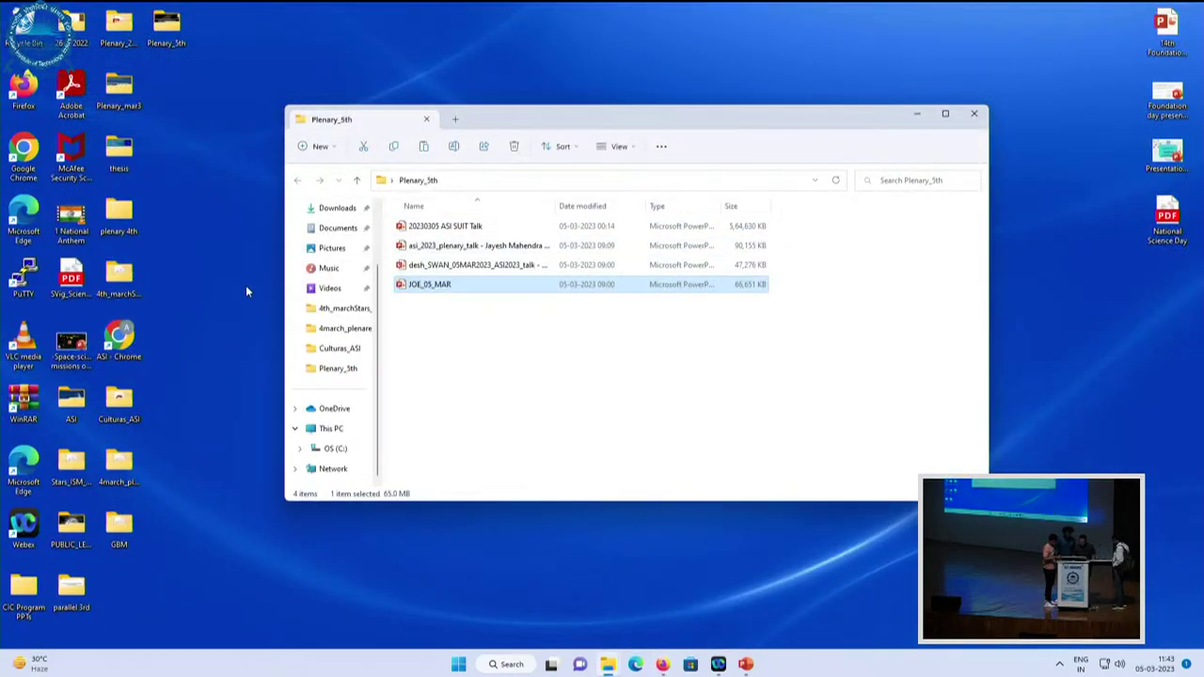
{"action": "right_click", "coordinate": [217, 290]}
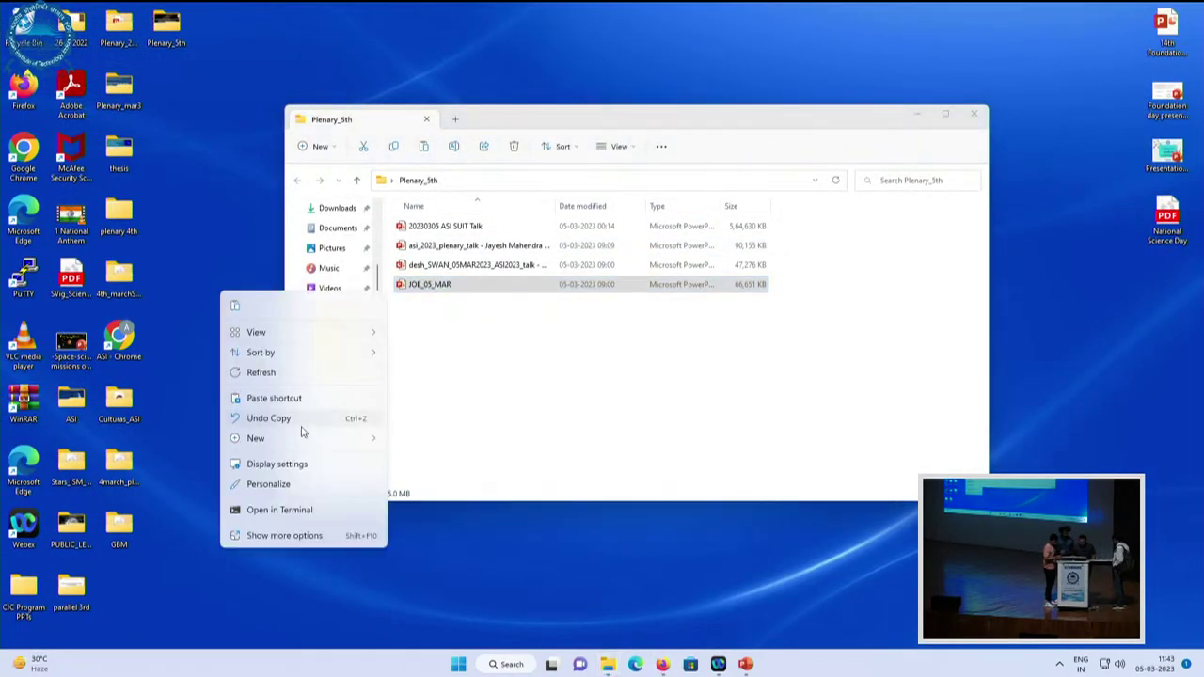
{"action": "mouse_move", "coordinate": [349, 439]}
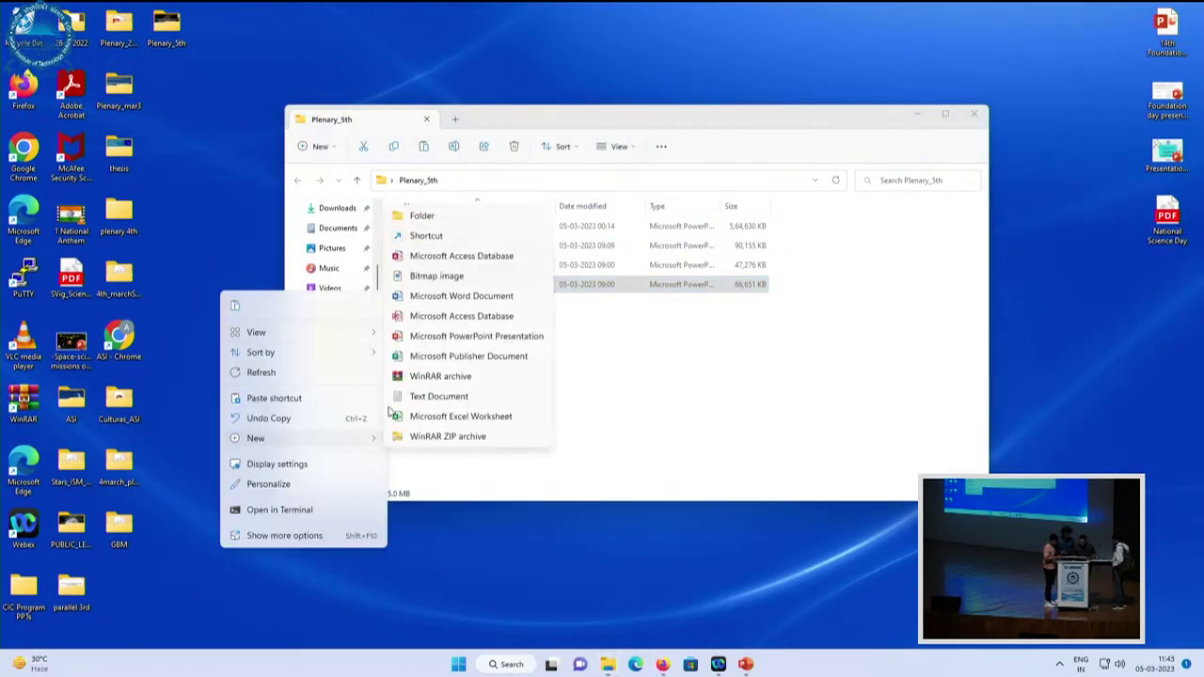
{"action": "left_click", "coordinate": [422, 215]}
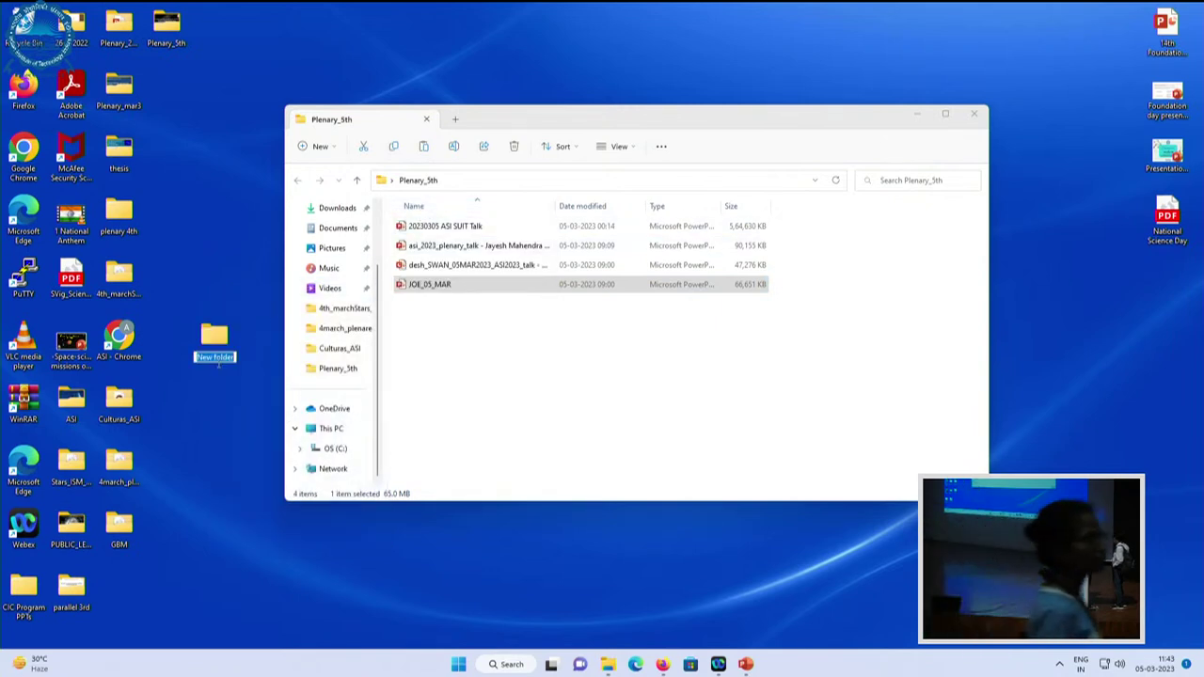
{"action": "type", "text": "P"}
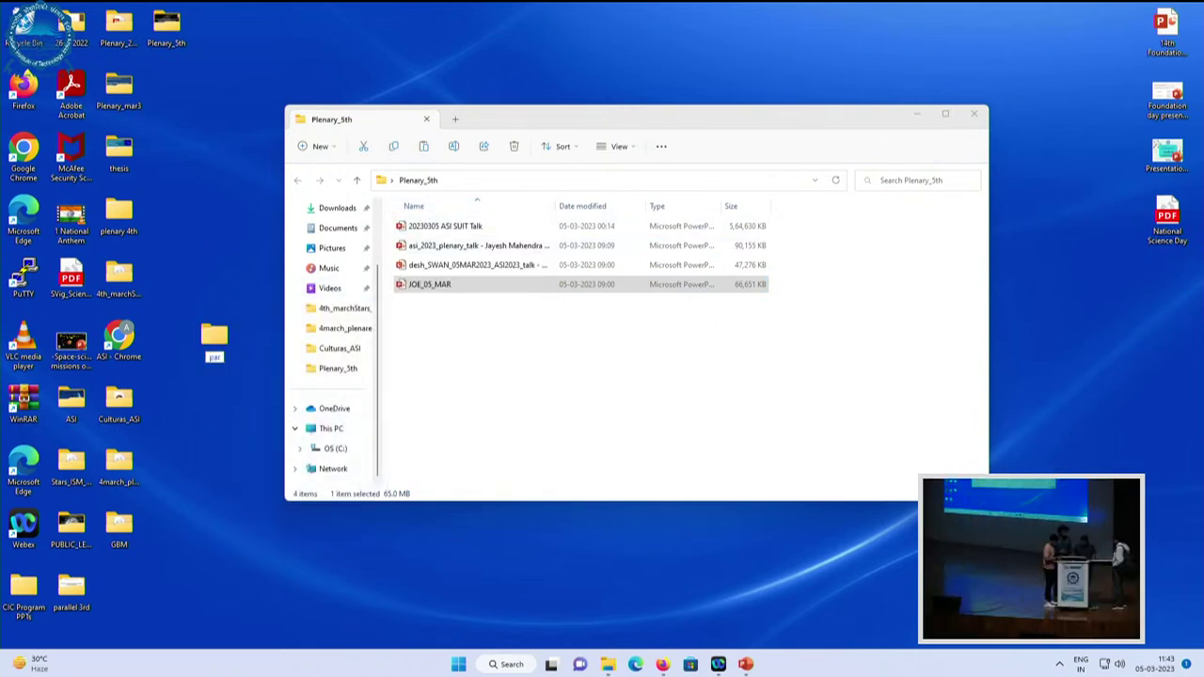
{"action": "type", "text": "arallel_"}
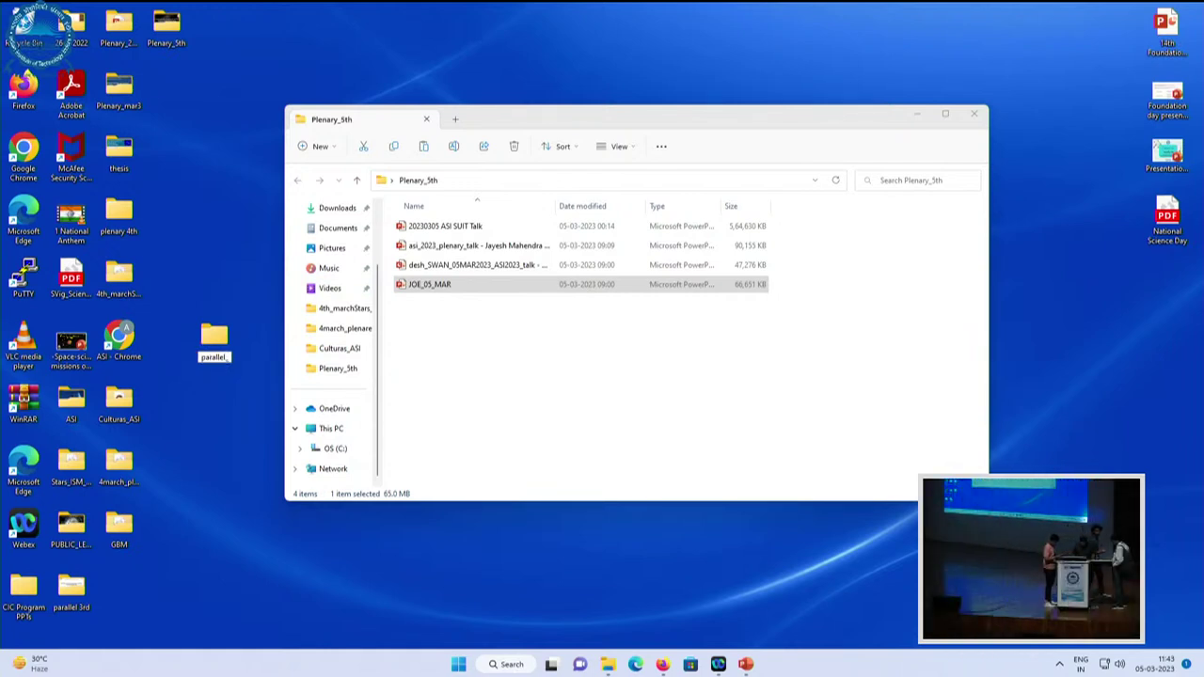
{"action": "type", "text": " 5march"}
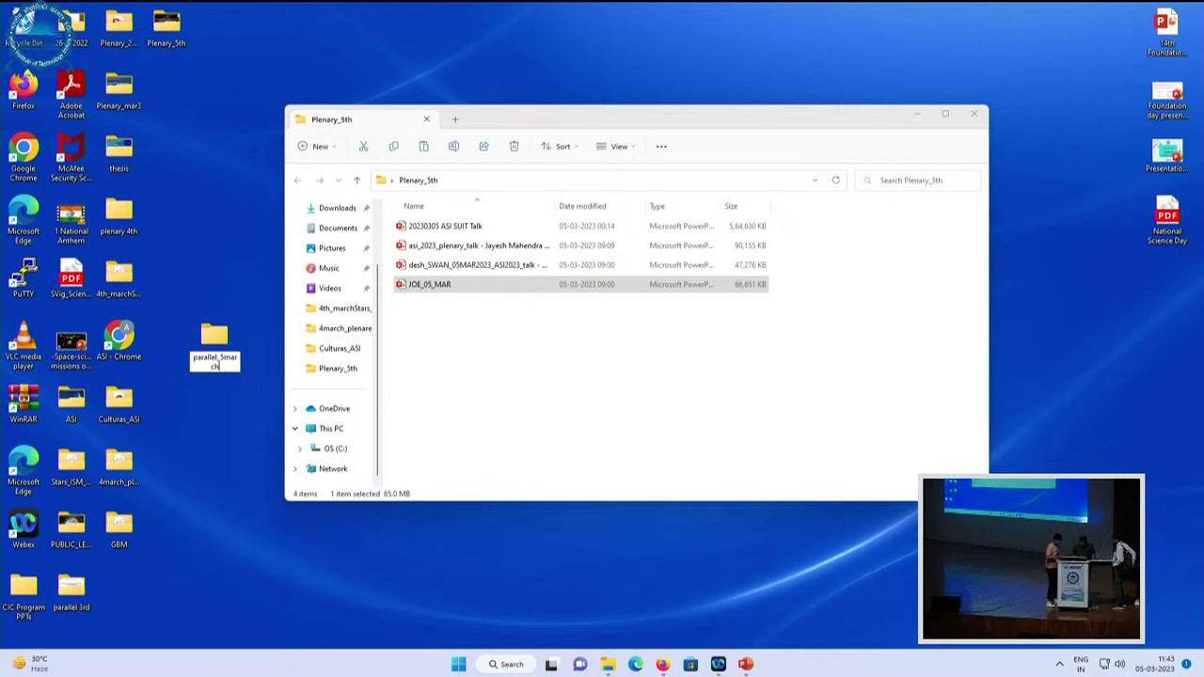
{"action": "key", "text": "Return"}
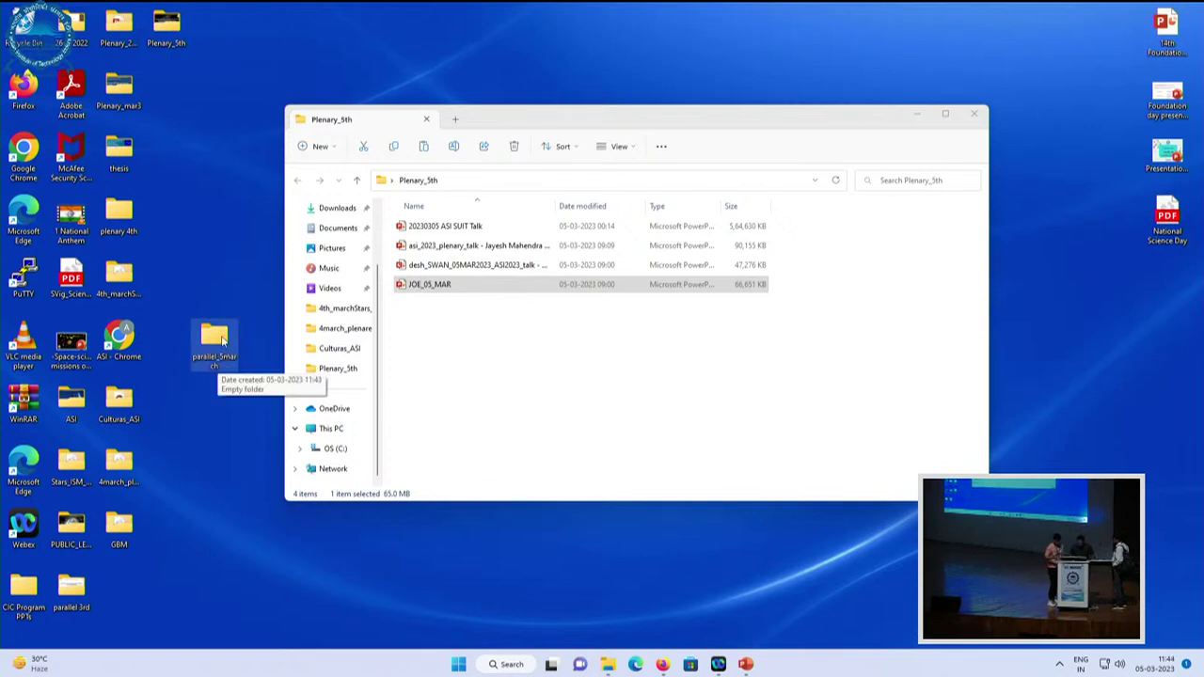
{"action": "double_click", "coordinate": [222, 340]}
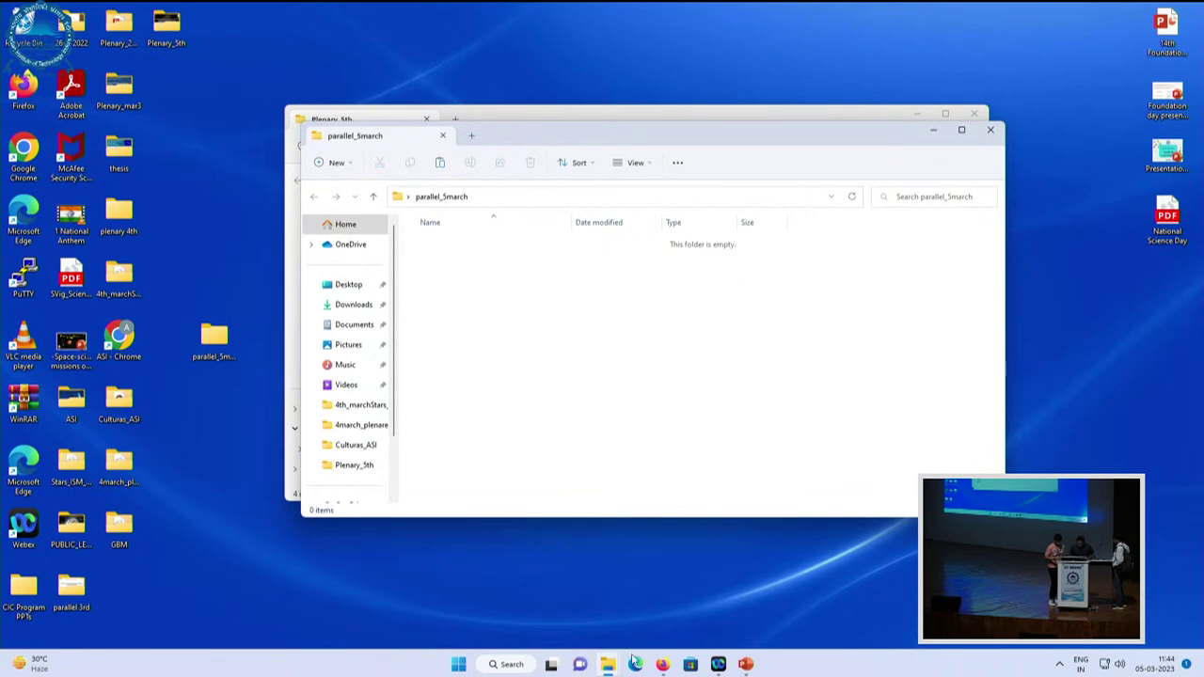
Return to the Drive folder in Firefox and download all the uploaded presentation files together
{"action": "left_click", "coordinate": [664, 666]}
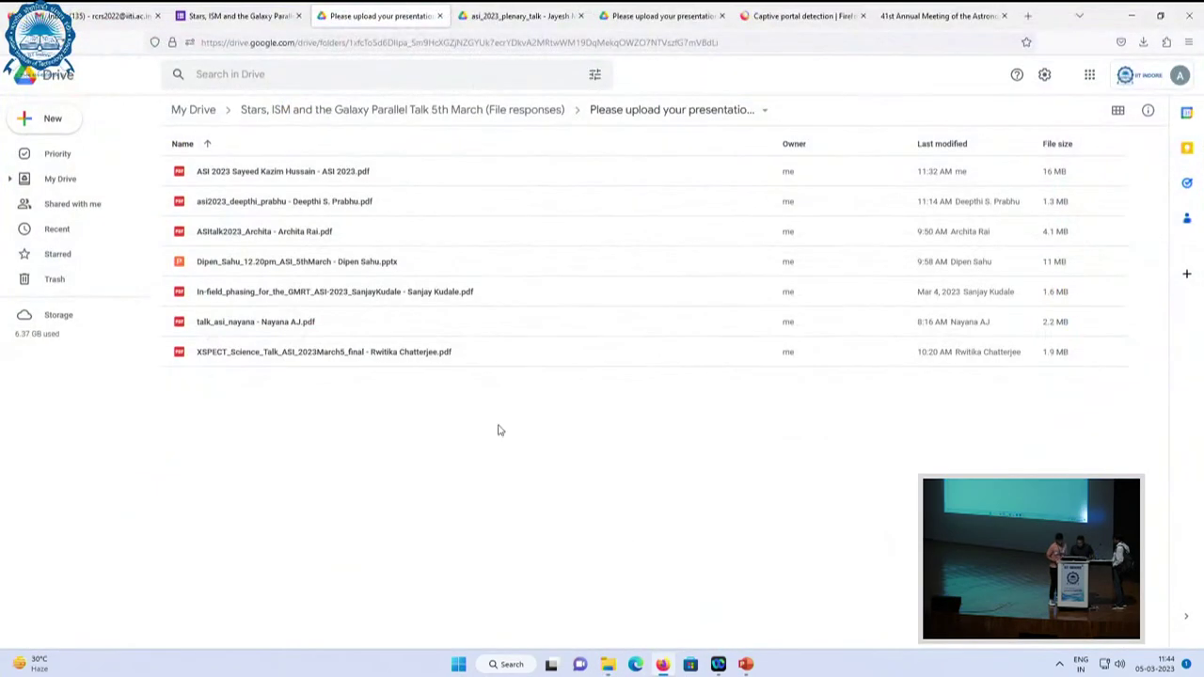
{"action": "left_click", "coordinate": [327, 351]}
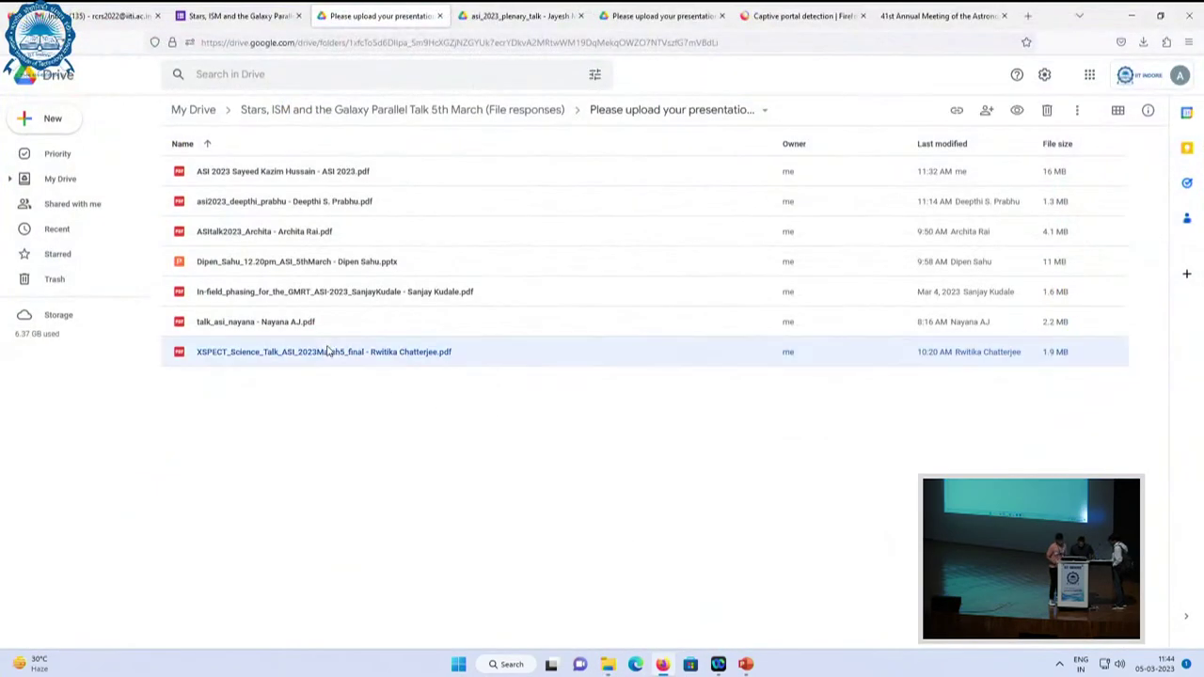
{"action": "left_click_drag", "start_coordinate": [327, 350], "coordinate": [283, 238]}
{"action": "left_click_drag", "start_coordinate": [318, 189], "coordinate": [320, 172]}
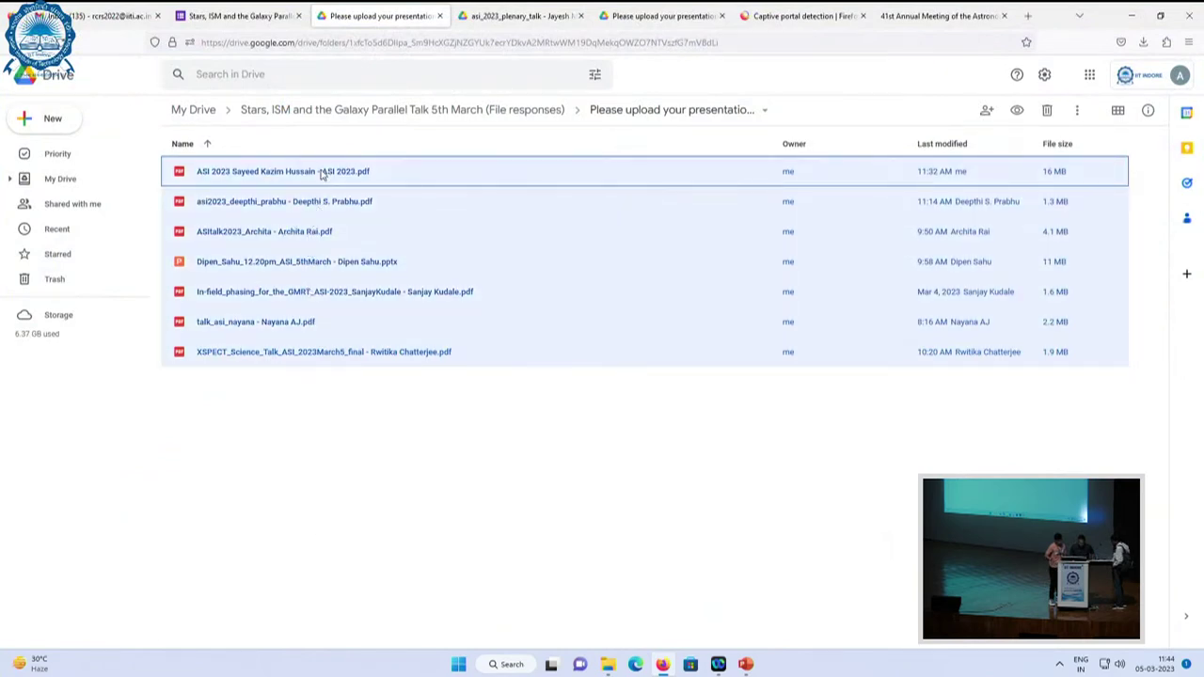
{"action": "right_click", "coordinate": [321, 173]}
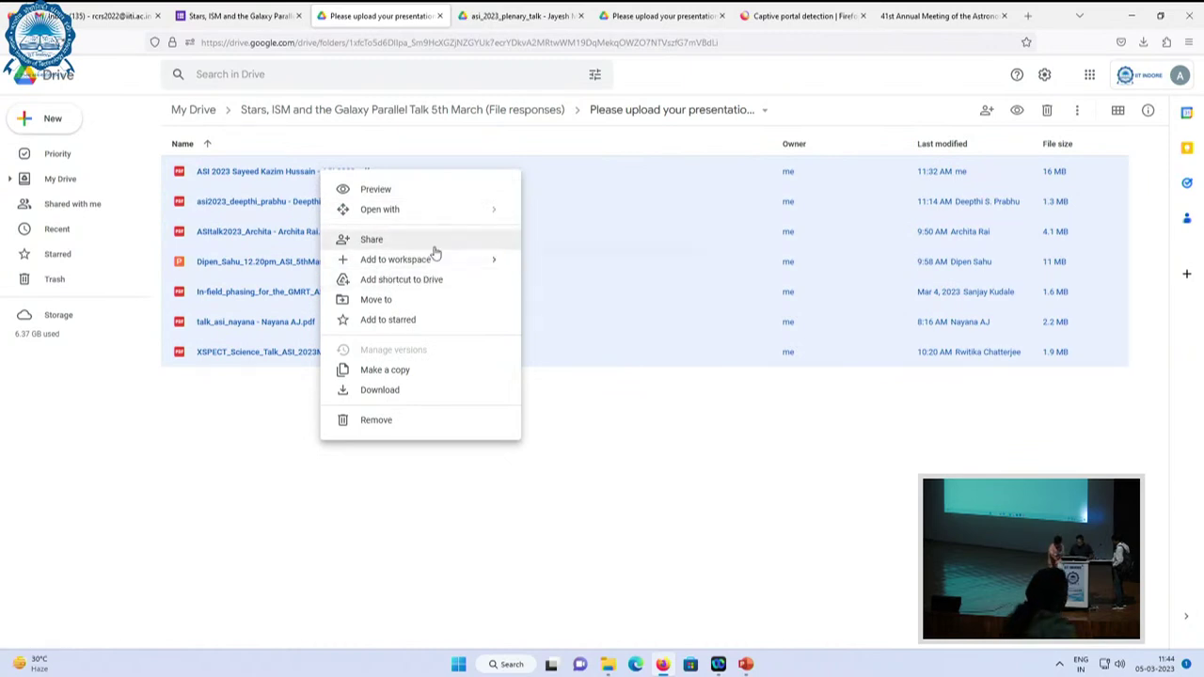
{"action": "left_click", "coordinate": [390, 391]}
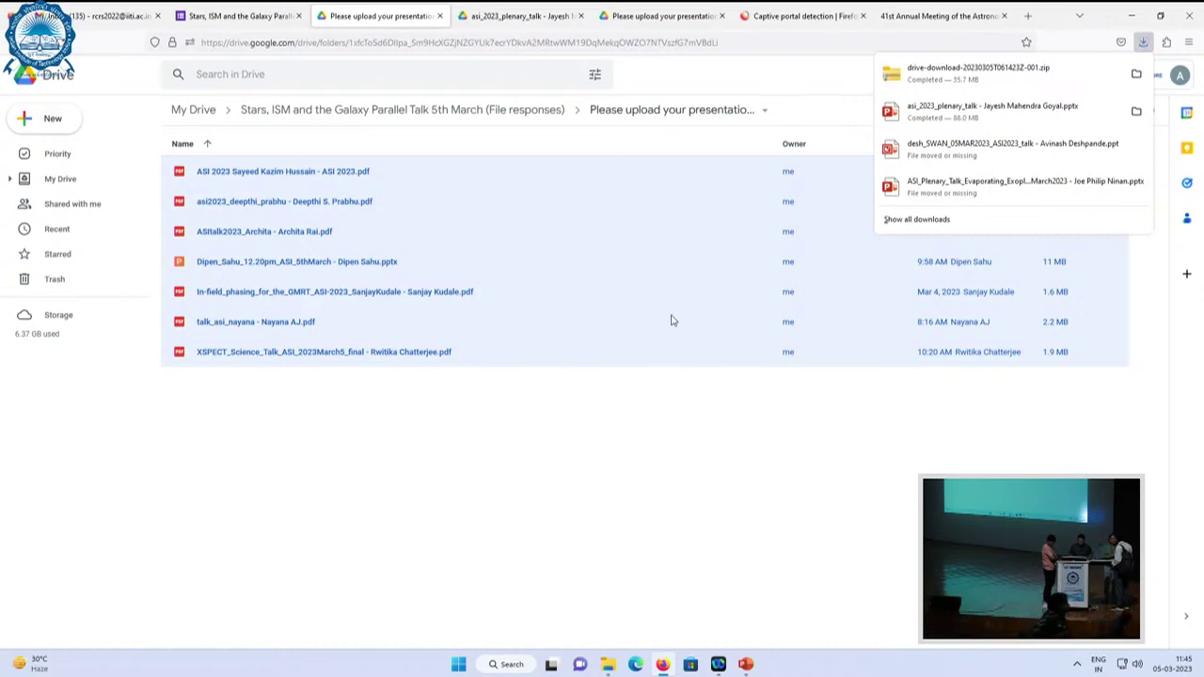
Copy the downloaded archive drive-download-20230305T061423Z-001 from the Downloads folder into the parallel_5march folder
{"action": "left_click", "coordinate": [1136, 73]}
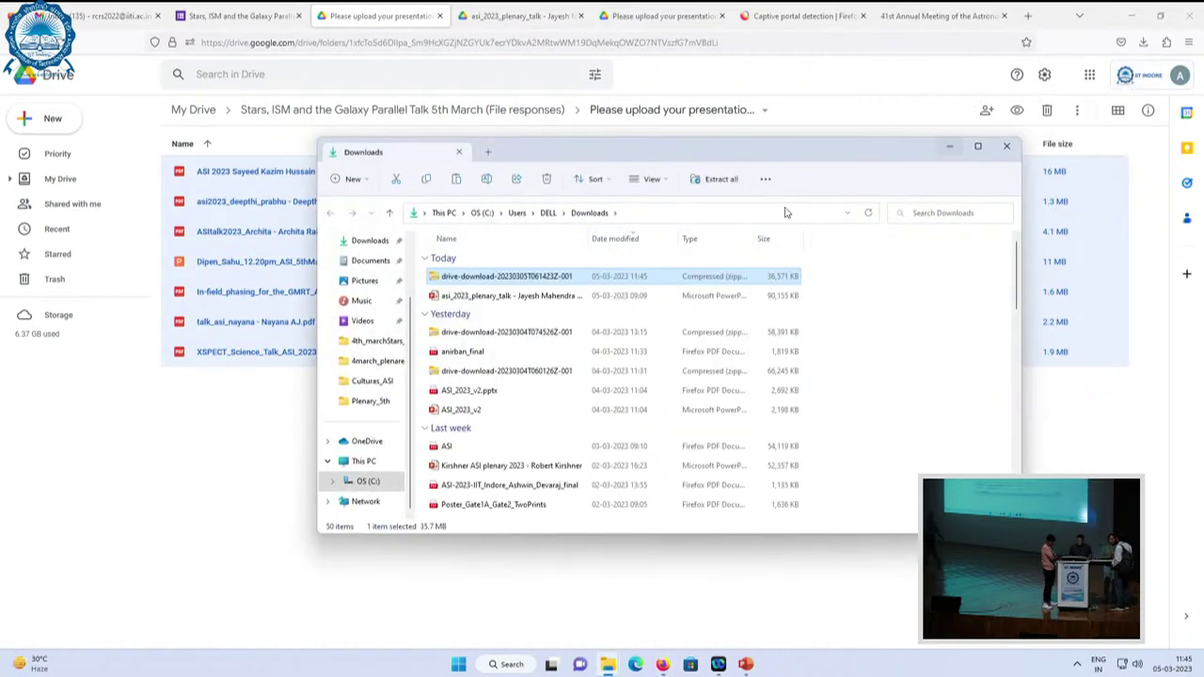
{"action": "right_click", "coordinate": [449, 278]}
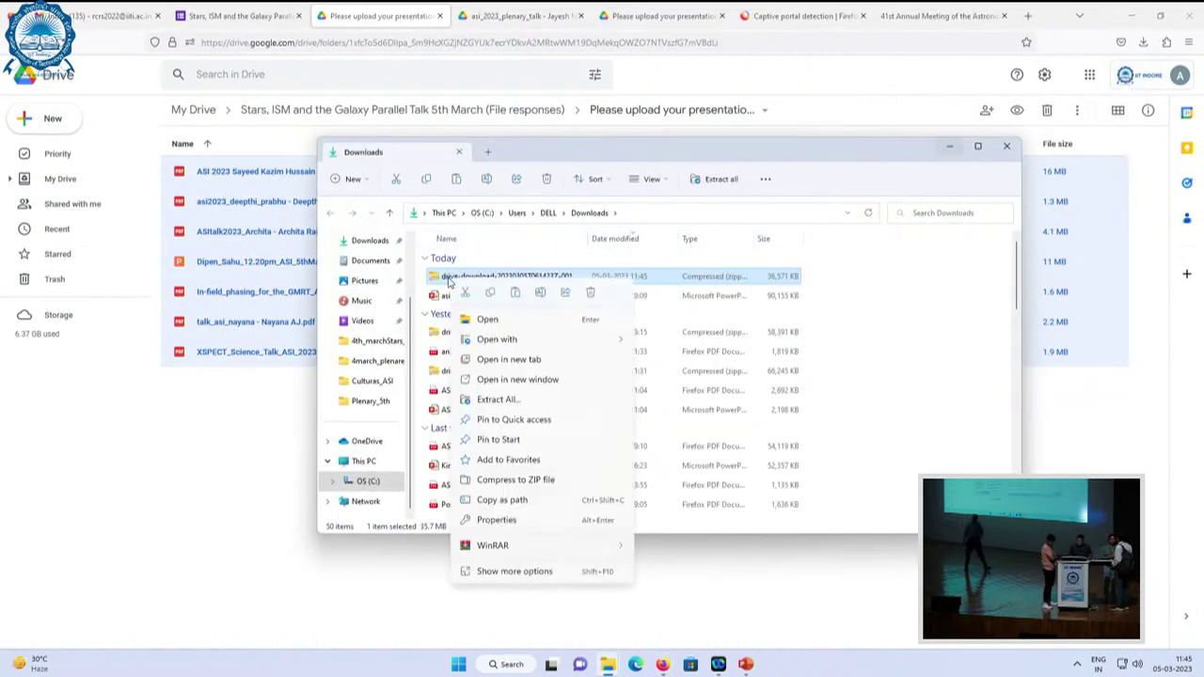
{"action": "key", "text": "Escape"}
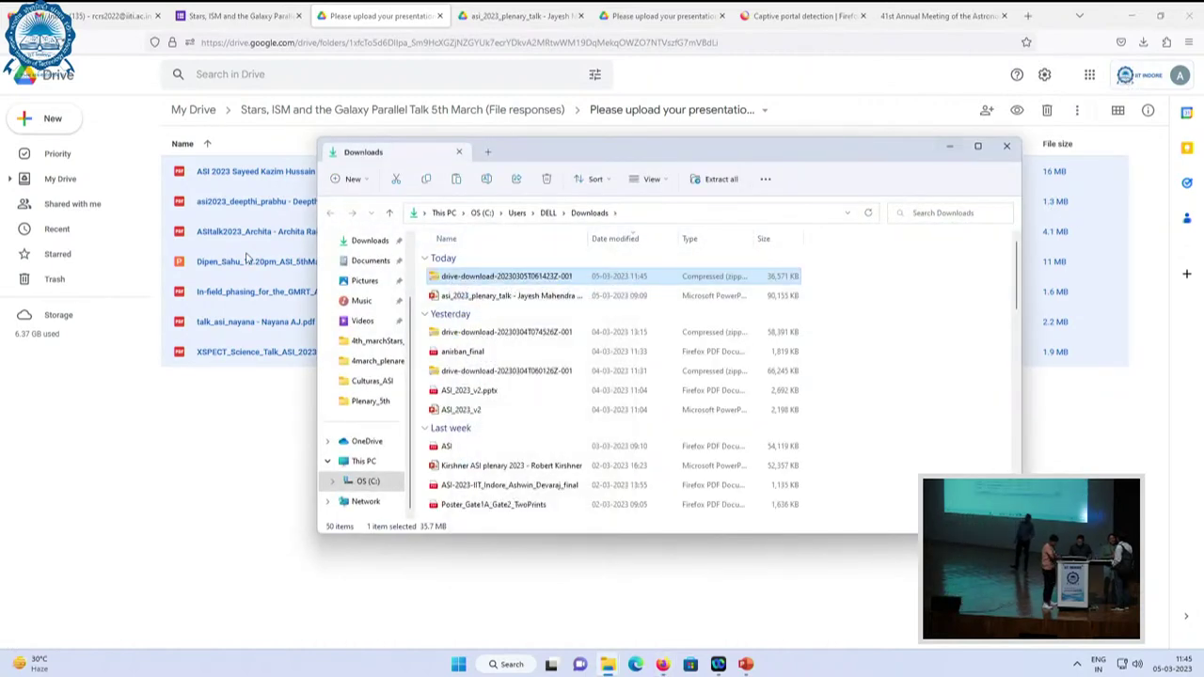
{"action": "left_click", "coordinate": [1131, 17]}
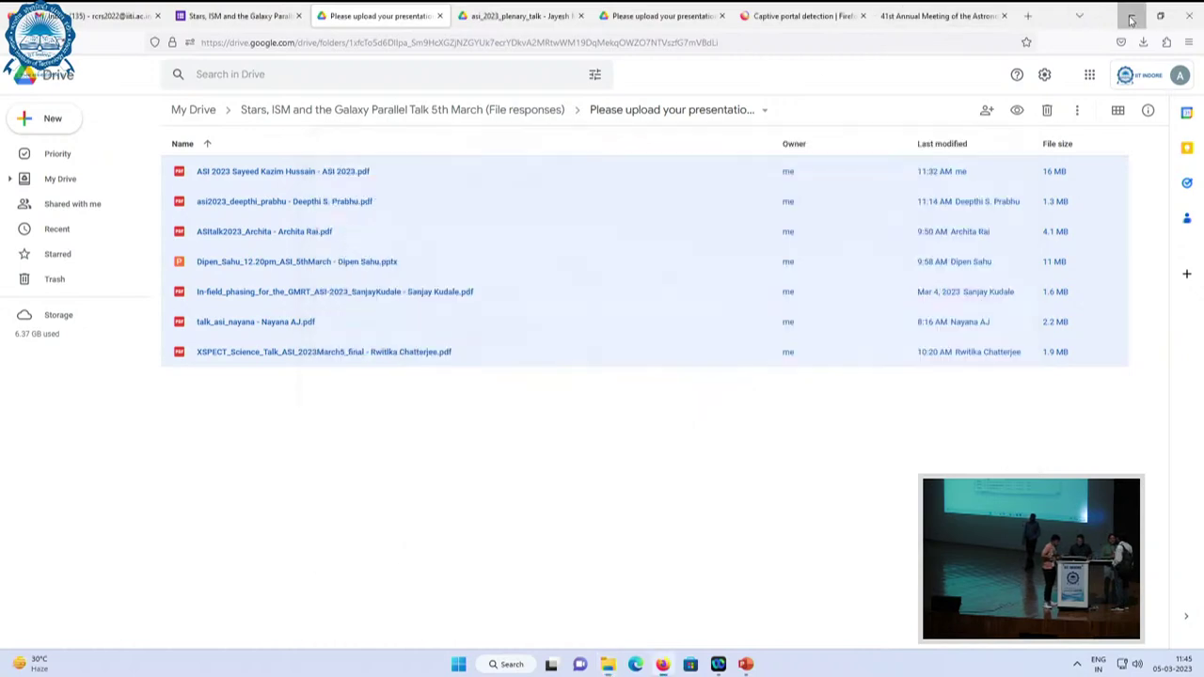
{"action": "left_click", "coordinate": [1131, 17]}
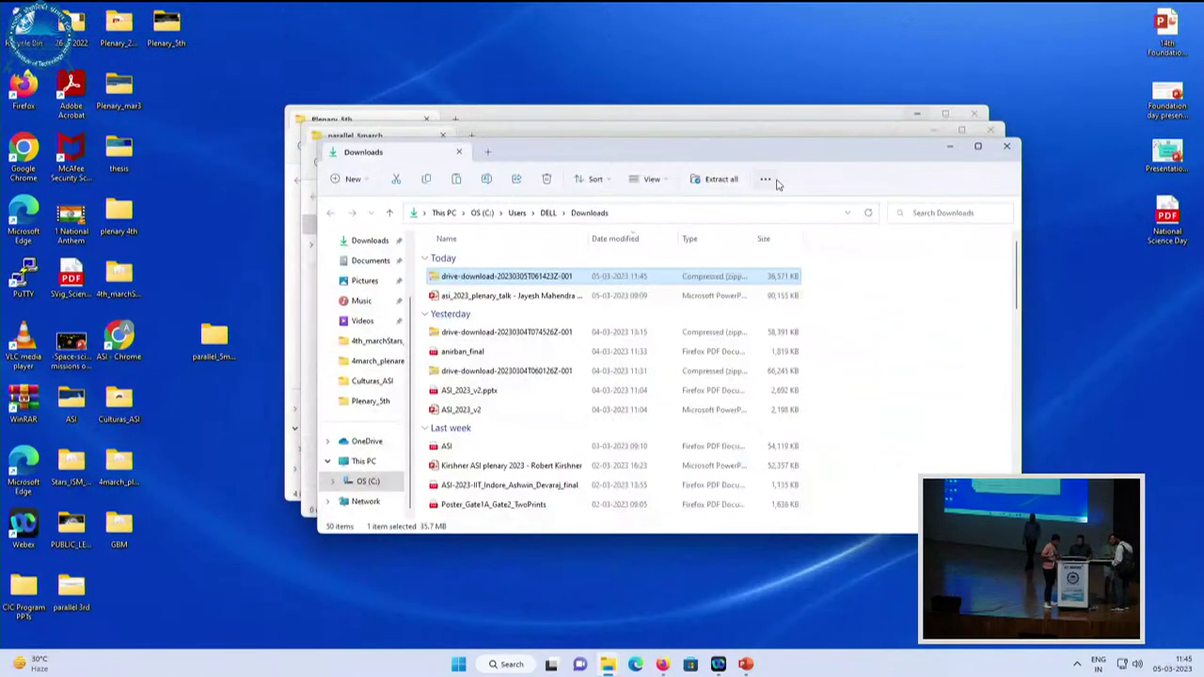
{"action": "left_click", "coordinate": [605, 134]}
{"action": "right_click", "coordinate": [485, 320]}
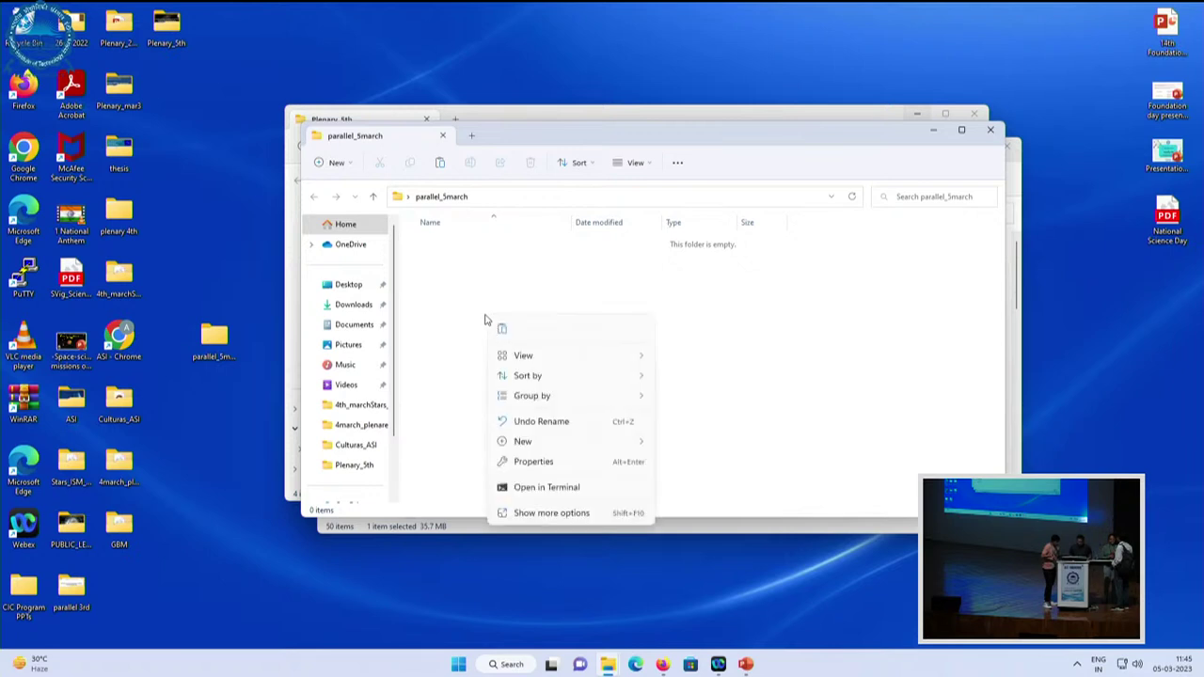
{"action": "left_click", "coordinate": [503, 331]}
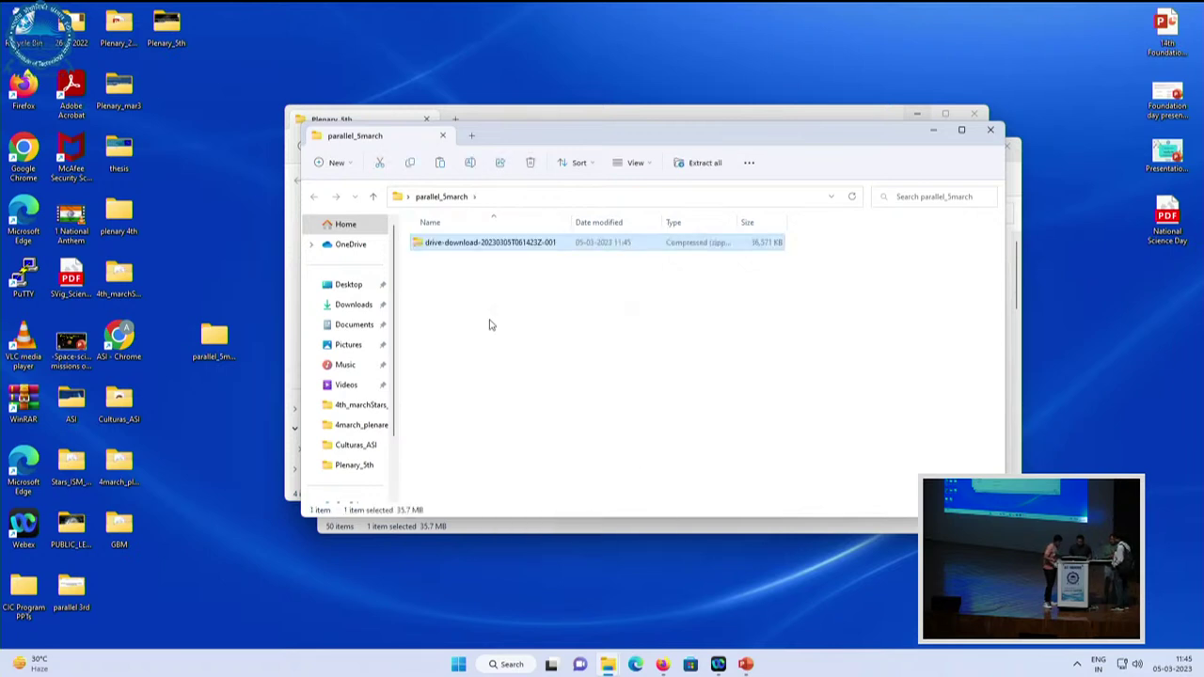
{"action": "right_click", "coordinate": [487, 246]}
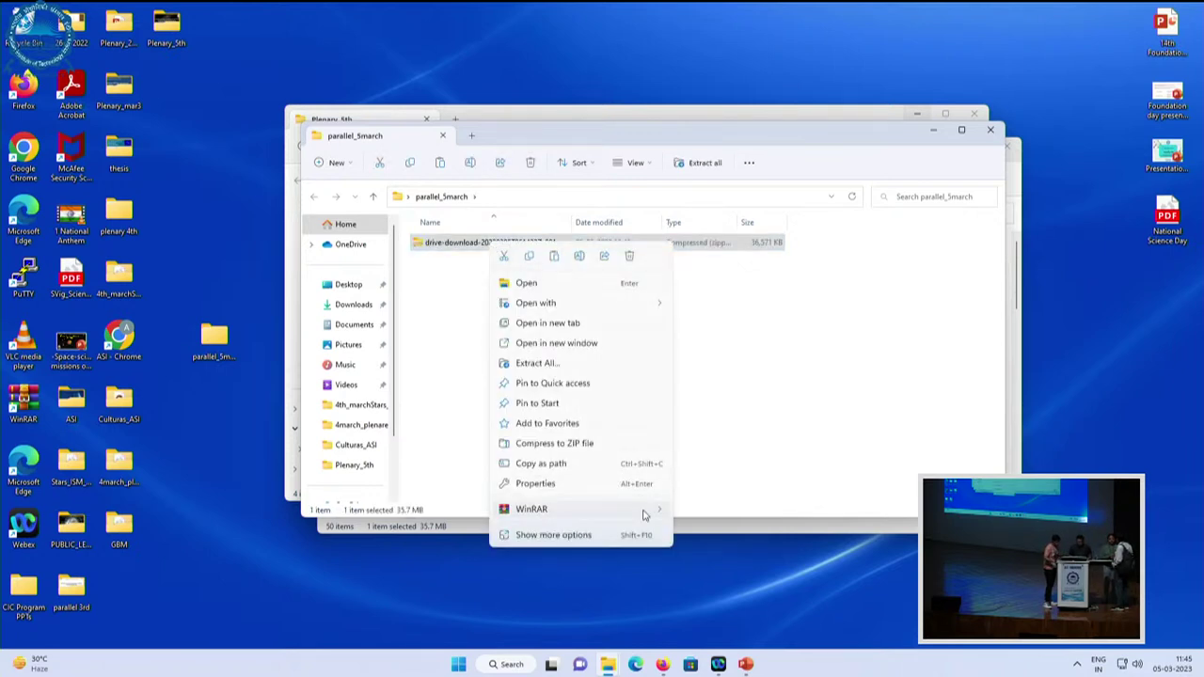
{"action": "mouse_move", "coordinate": [654, 509]}
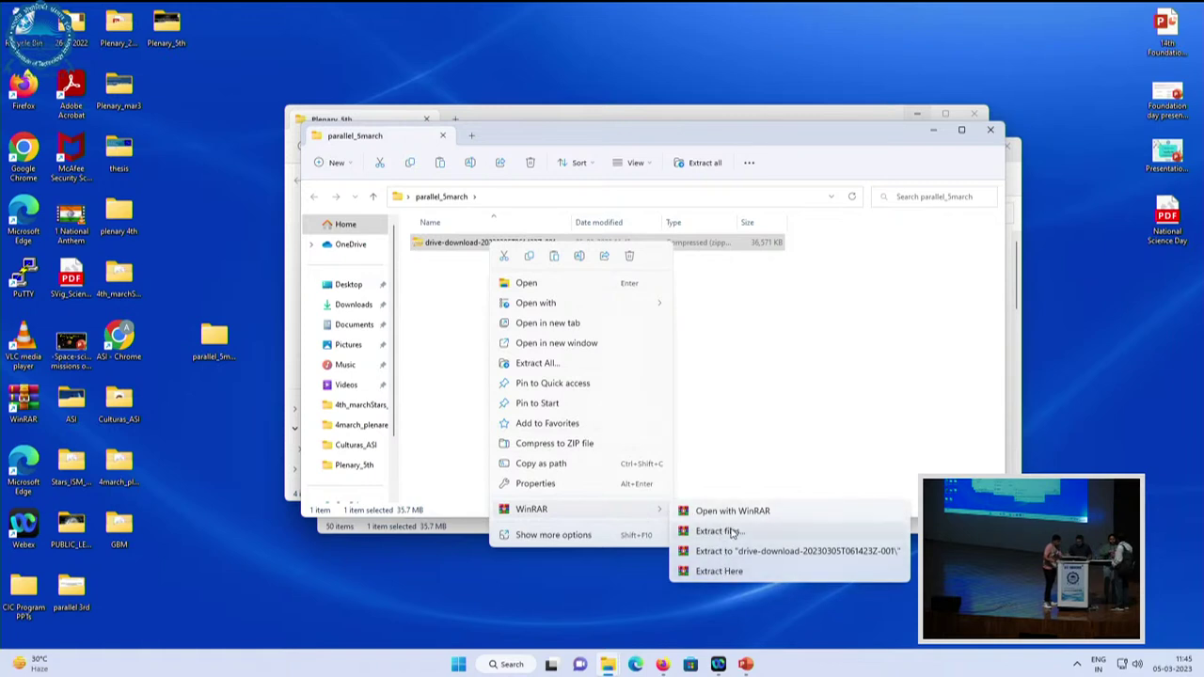
{"action": "left_click", "coordinate": [706, 401]}
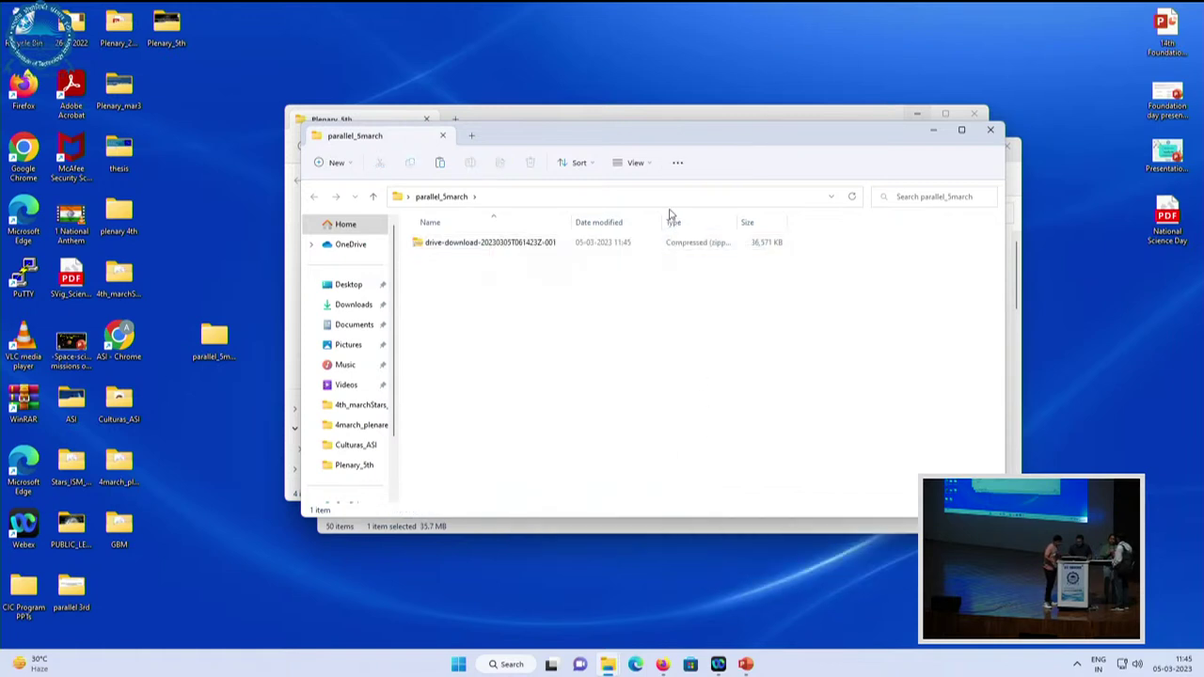
Extract the drive-download-20230305T061423Z-001 archive inside parallel_5march and close the window showing the extracted files
{"action": "left_click", "coordinate": [696, 166]}
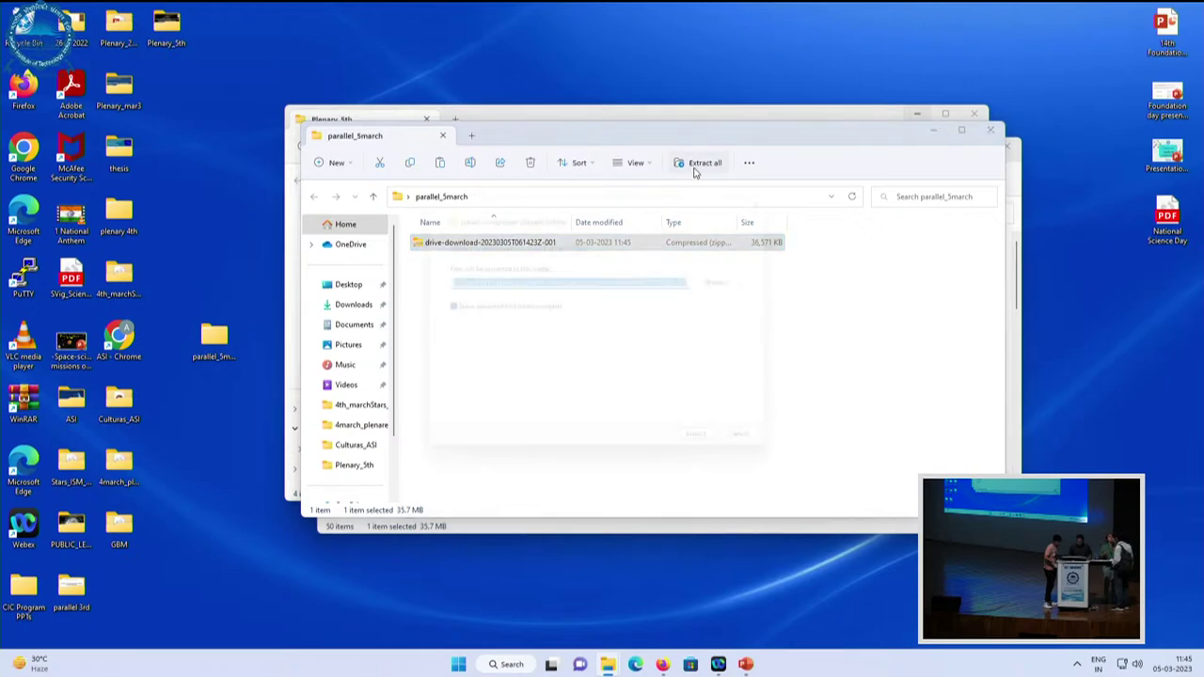
{"action": "left_click", "coordinate": [716, 453]}
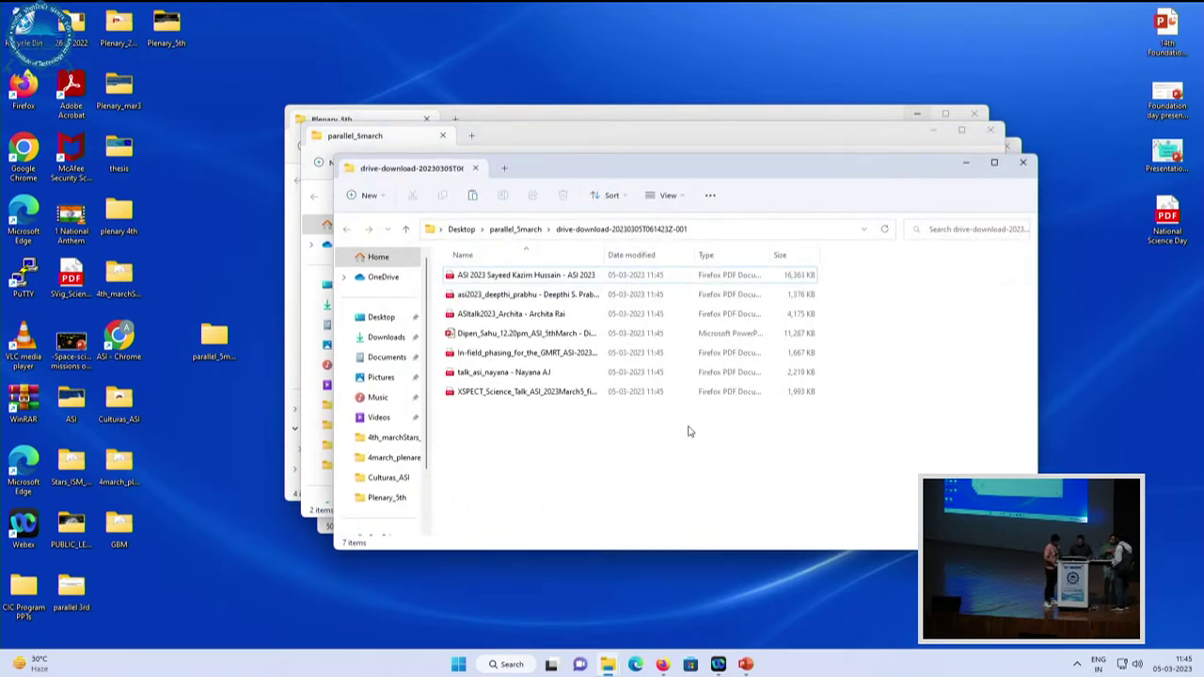
{"action": "left_click", "coordinate": [1022, 166]}
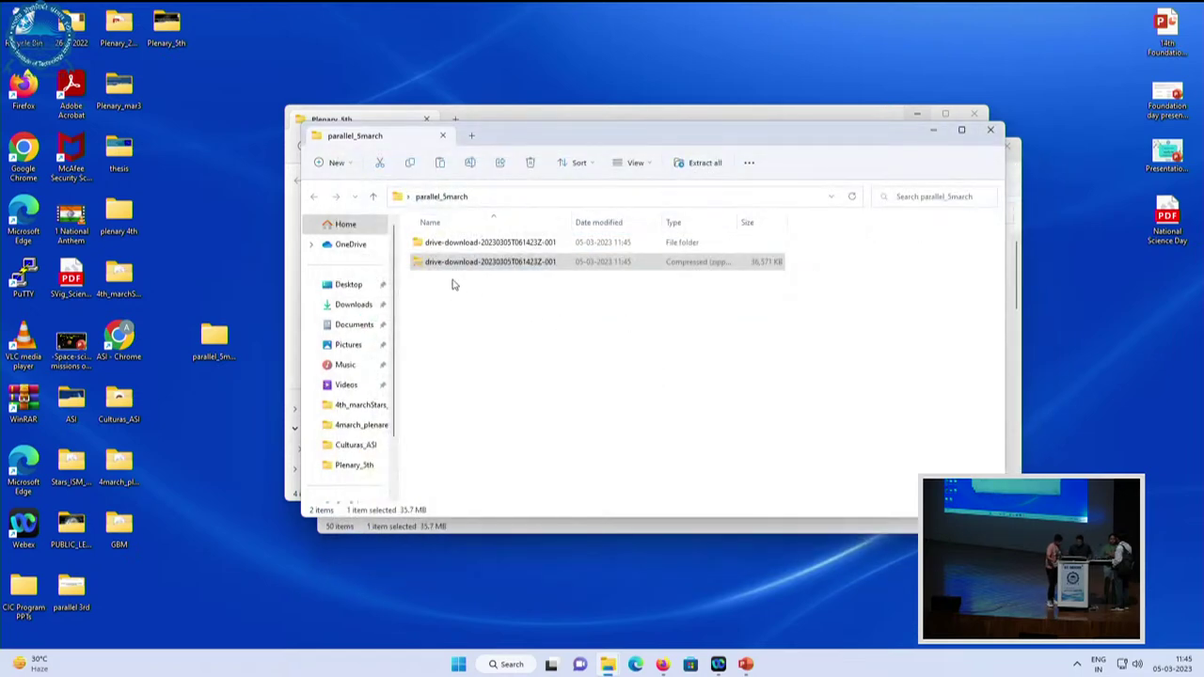
Move all the presentation files from the extracted drive-download-20230305T061423Z-001 folder up into the parallel_5march folder
{"action": "double_click", "coordinate": [455, 243]}
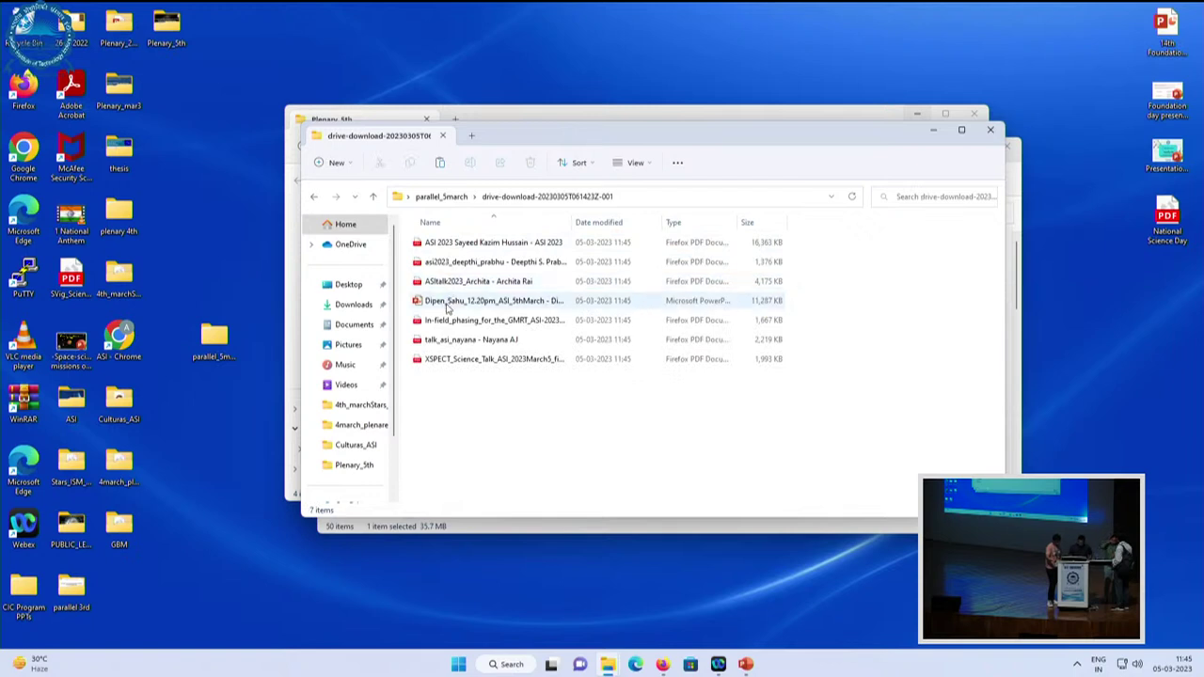
{"action": "key", "text": "ctrl+a"}
{"action": "right_click", "coordinate": [456, 289]}
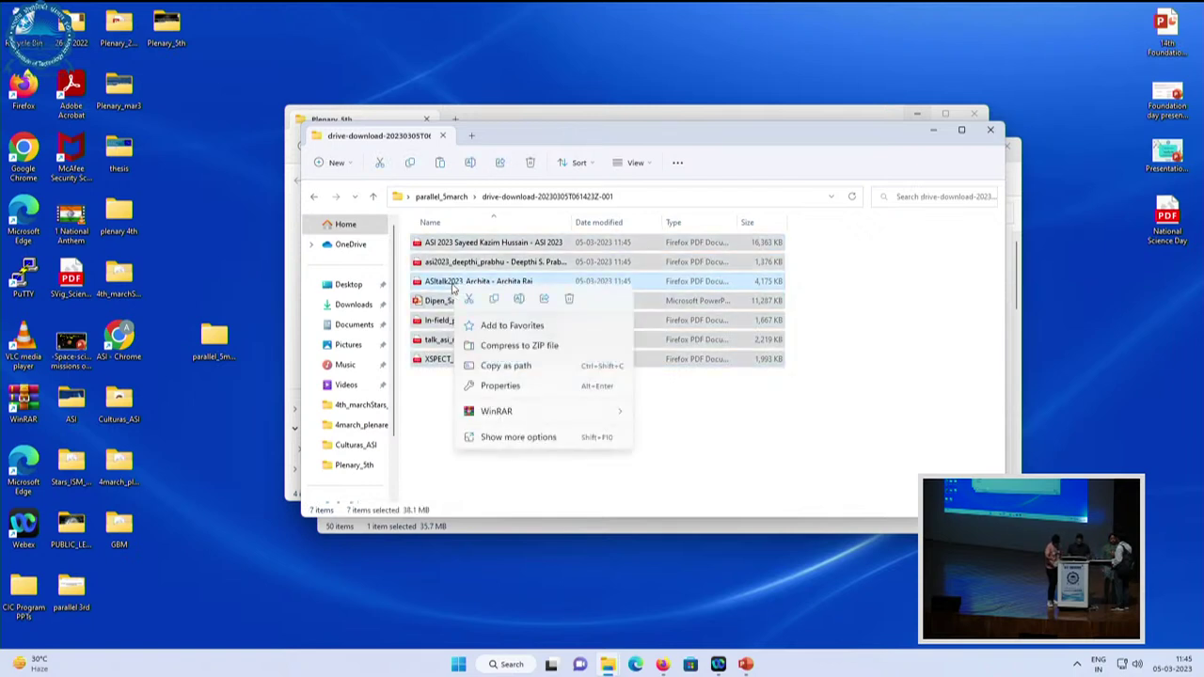
{"action": "key", "text": "Escape"}
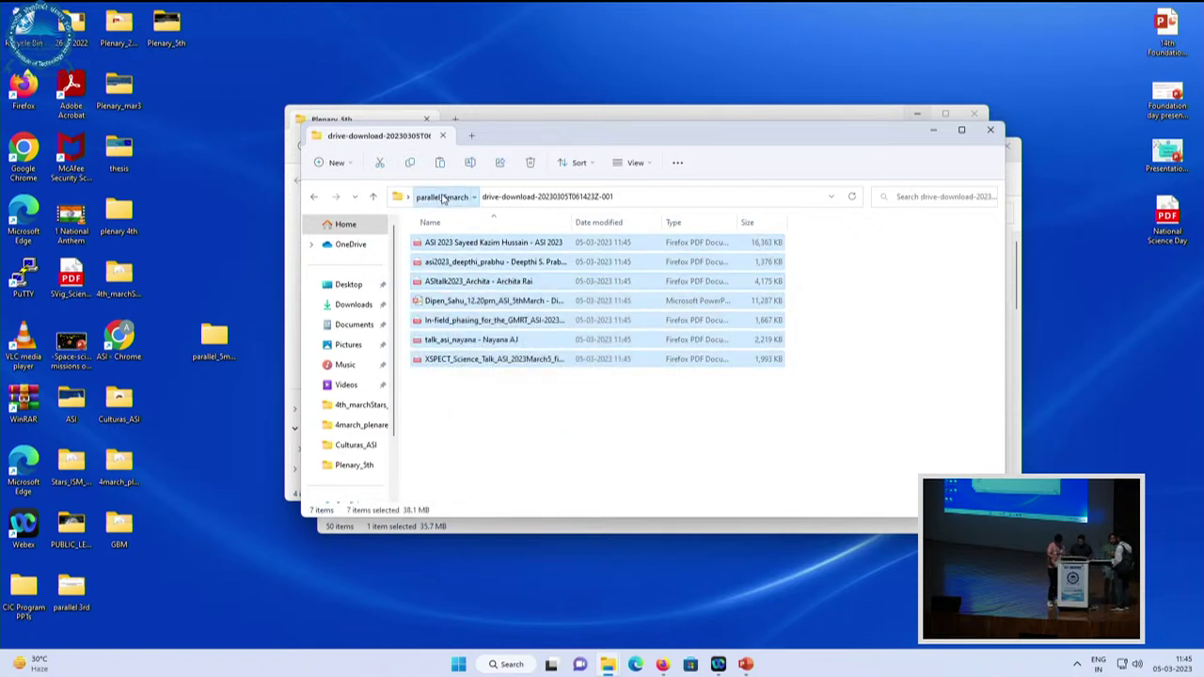
{"action": "left_click", "coordinate": [441, 197]}
{"action": "right_click", "coordinate": [468, 325]}
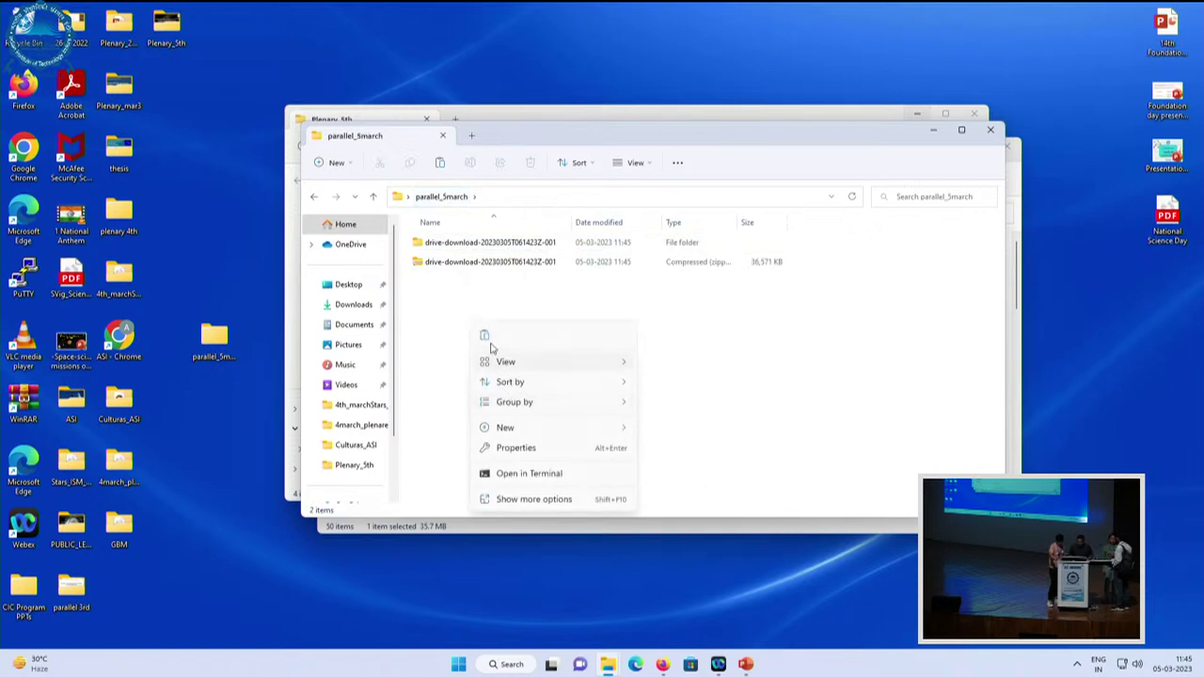
{"action": "key", "text": "Escape"}
{"action": "key", "text": "ctrl+v"}
Delete the drive-download-20230305T061423Z-001 archive and its extracted folder from parallel_5march
{"action": "left_click", "coordinate": [461, 264]}
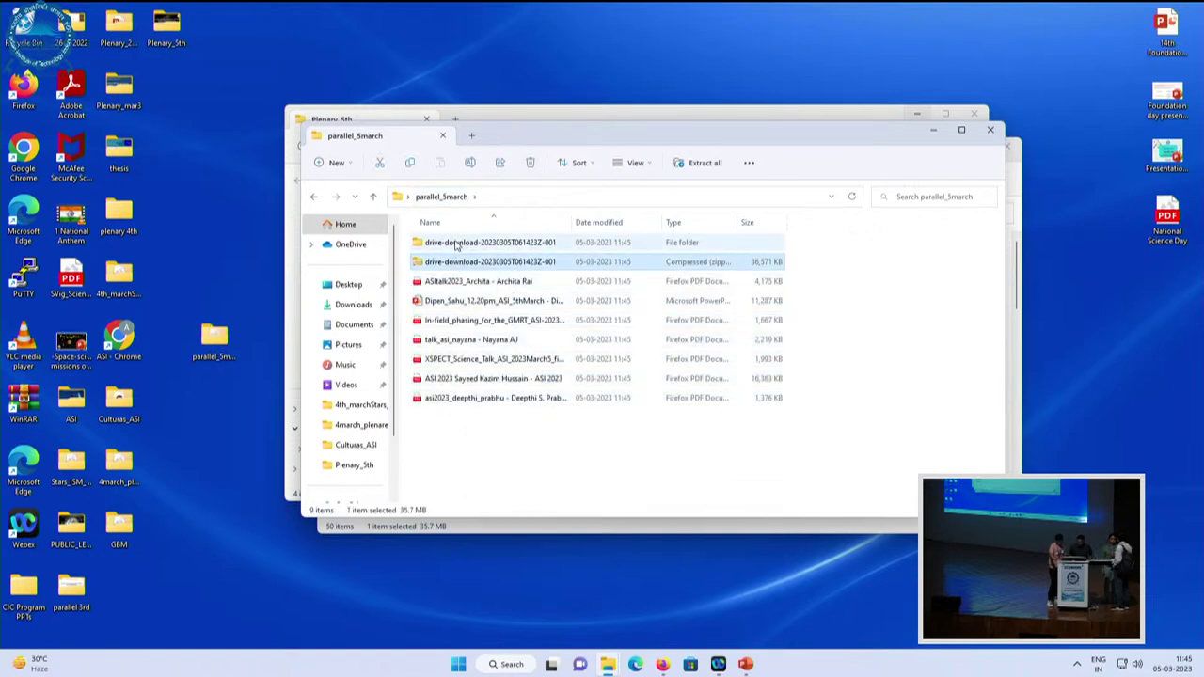
{"action": "left_click", "coordinate": [455, 243], "text": "ctrl"}
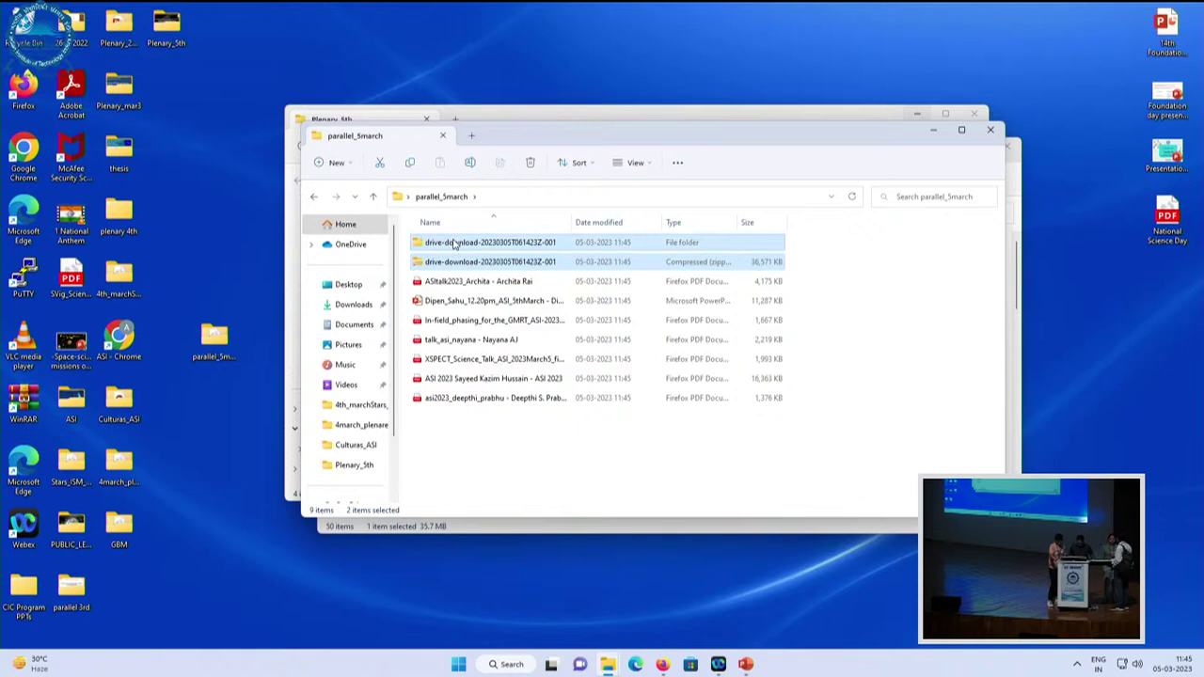
{"action": "key", "text": "Delete"}
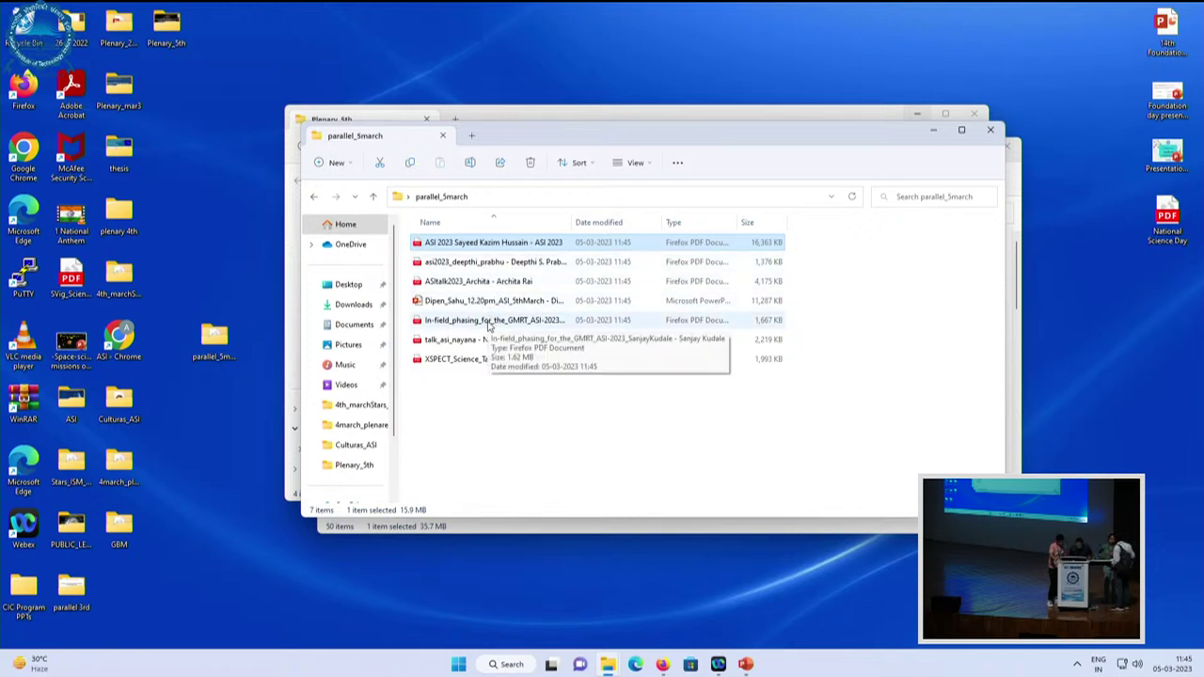
Add the prefix "01." to the start of the In-field_phasing_for_the_GMRT_ASI-2023 PDF's file name
{"action": "left_click", "coordinate": [488, 321]}
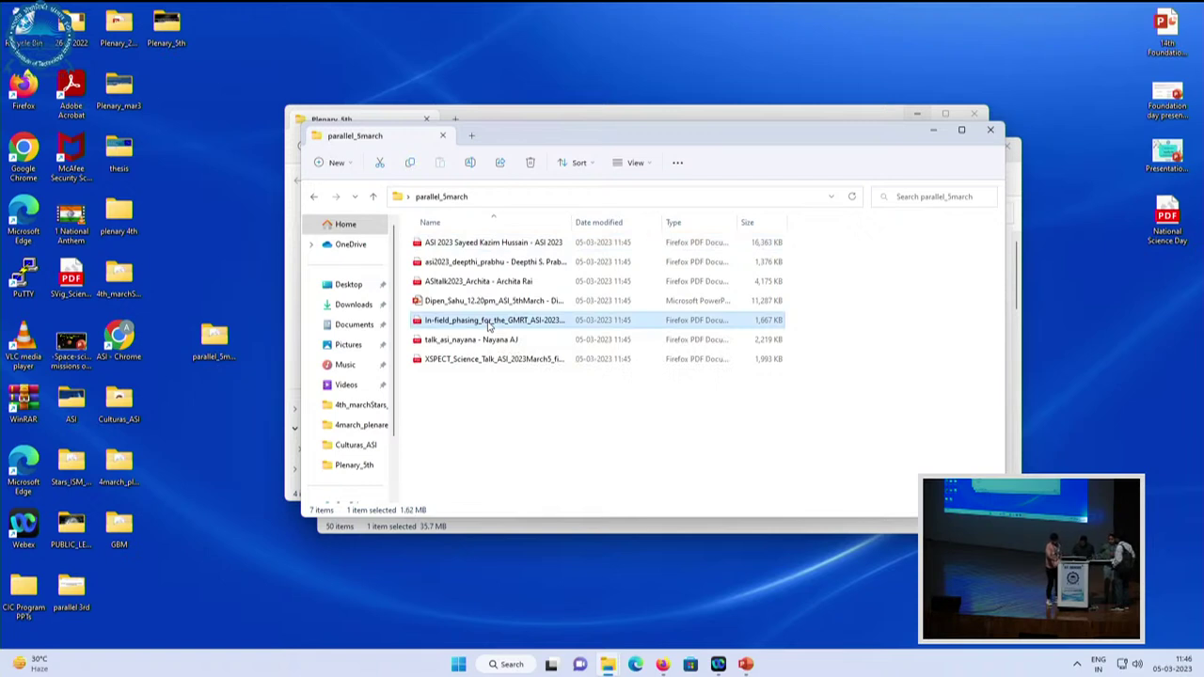
{"action": "left_click", "coordinate": [488, 325]}
{"action": "left_click", "coordinate": [488, 321]}
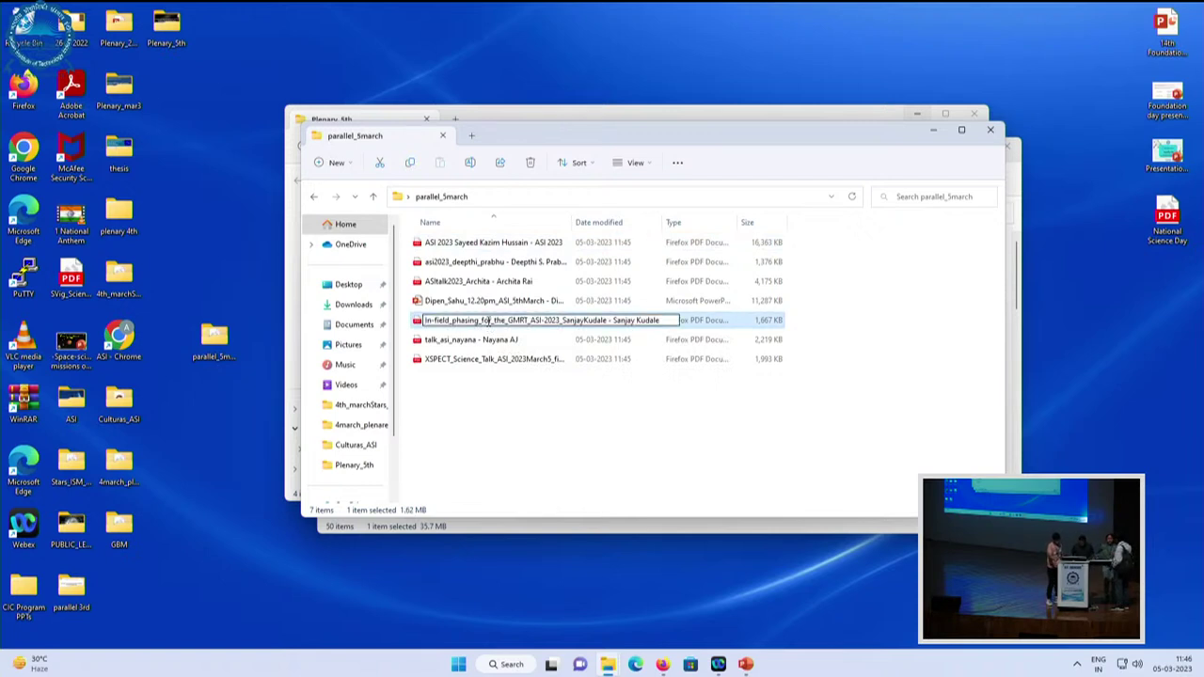
{"action": "key", "text": "Home"}
{"action": "type", "text": "01"}
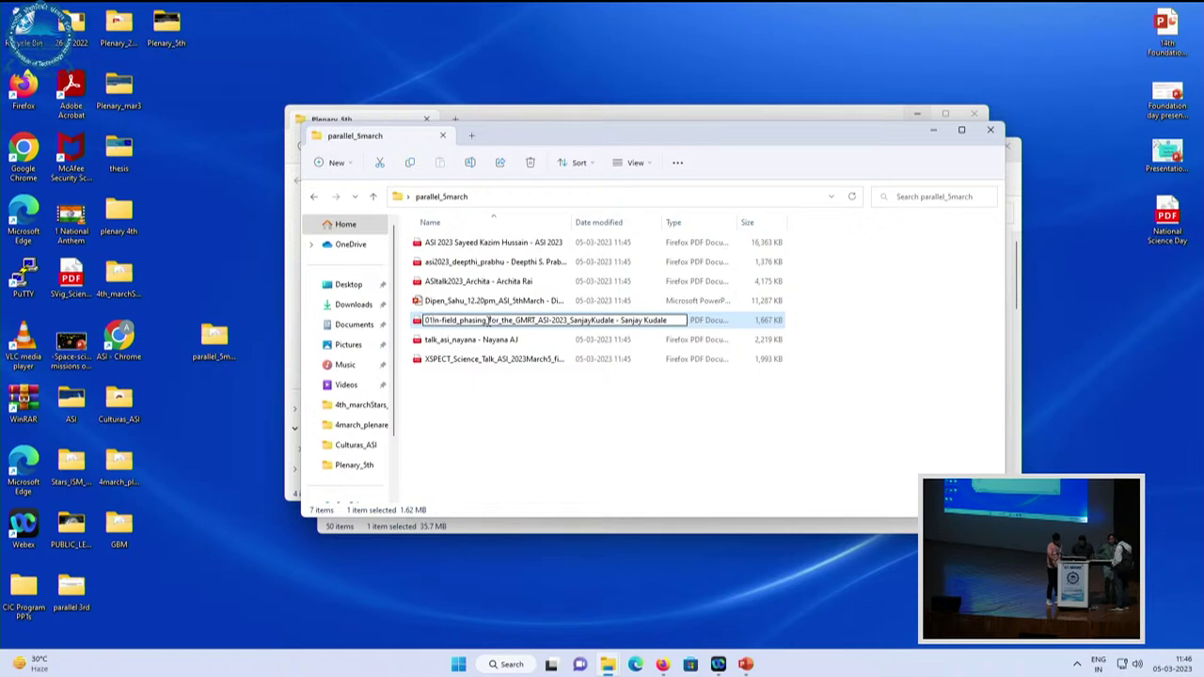
{"action": "type", "text": "."}
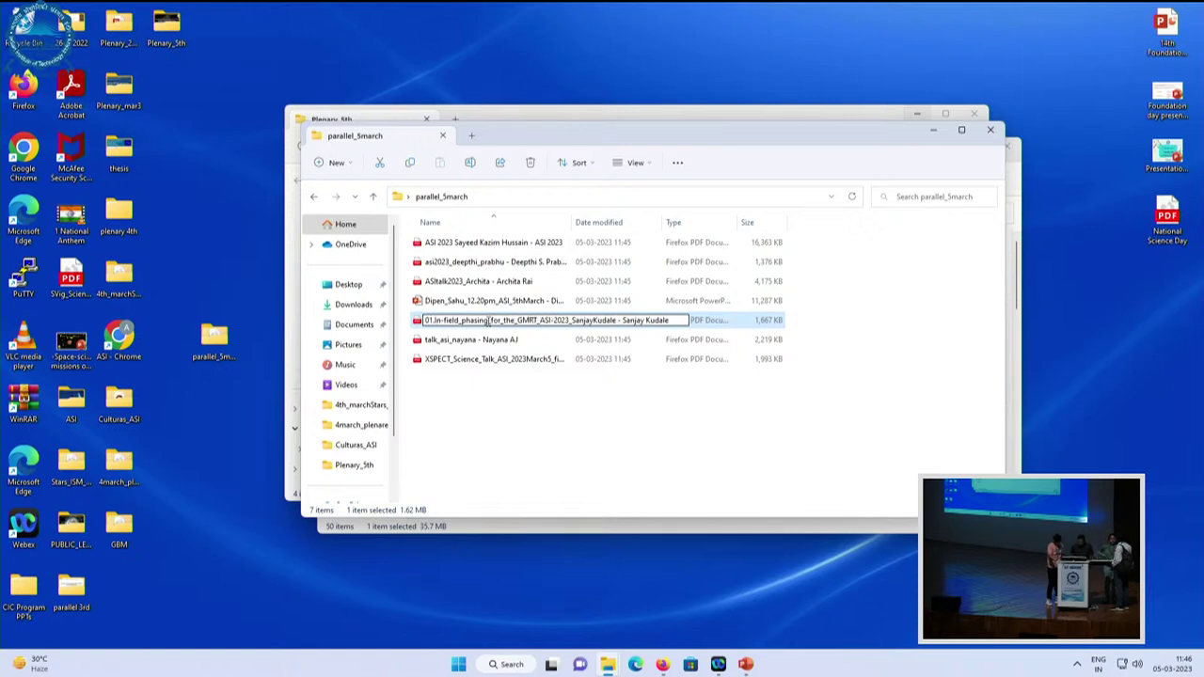
{"action": "key", "text": "Return"}
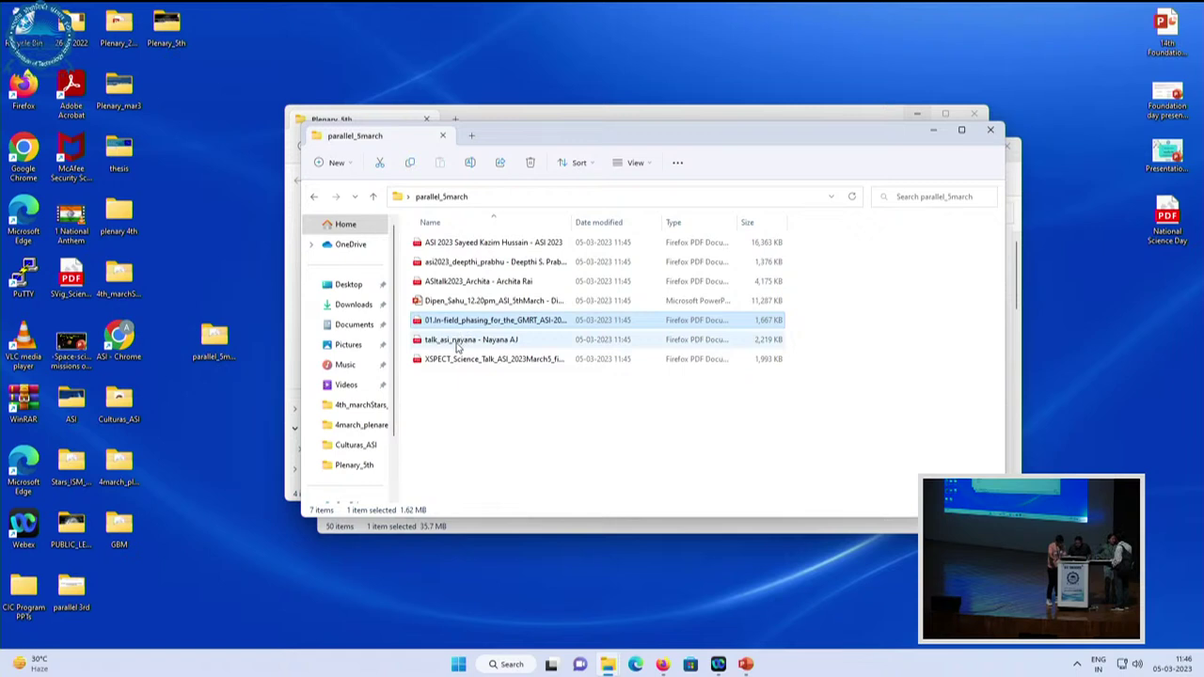
Add the prefix "02." to the name of the 16,363 KB ASI 2023 PDF in parallel_5march
{"action": "left_click", "coordinate": [454, 244]}
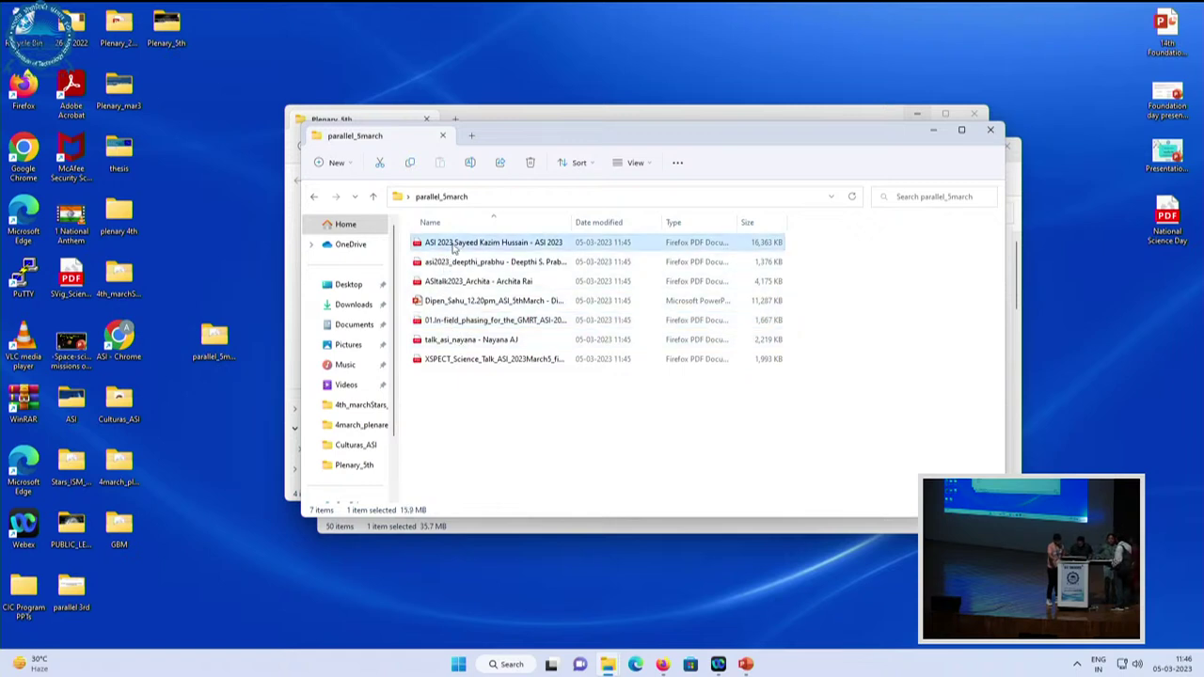
{"action": "left_click", "coordinate": [454, 243]}
{"action": "left_click", "coordinate": [454, 242]}
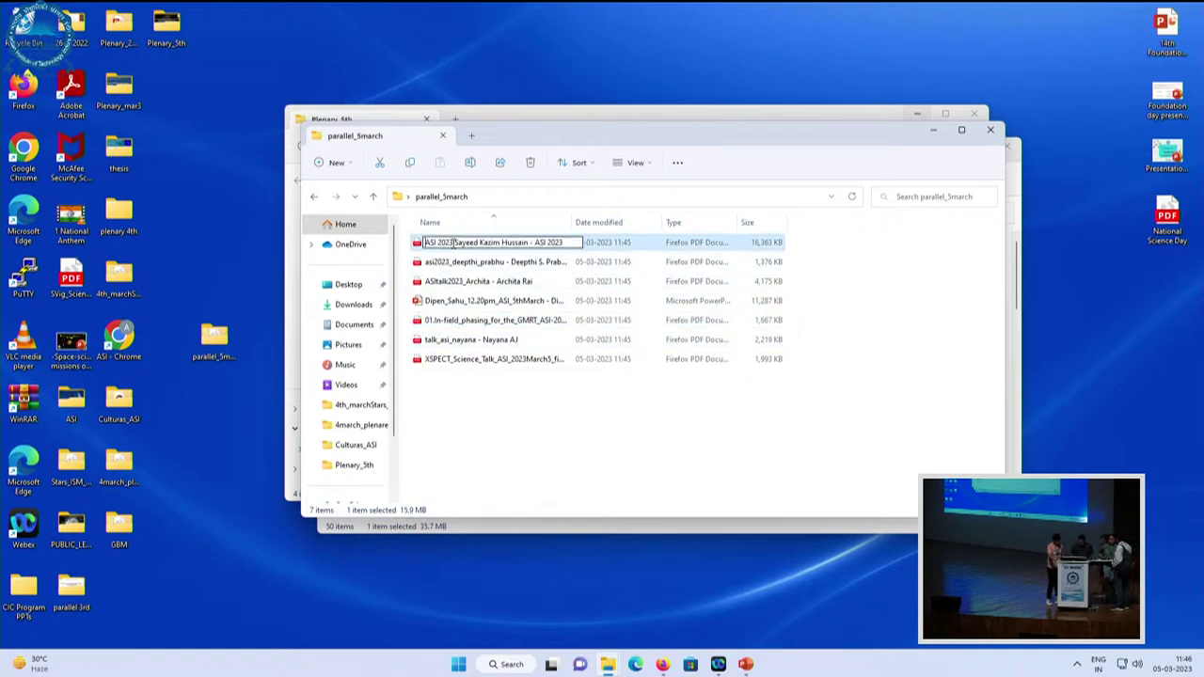
{"action": "key", "text": "Home"}
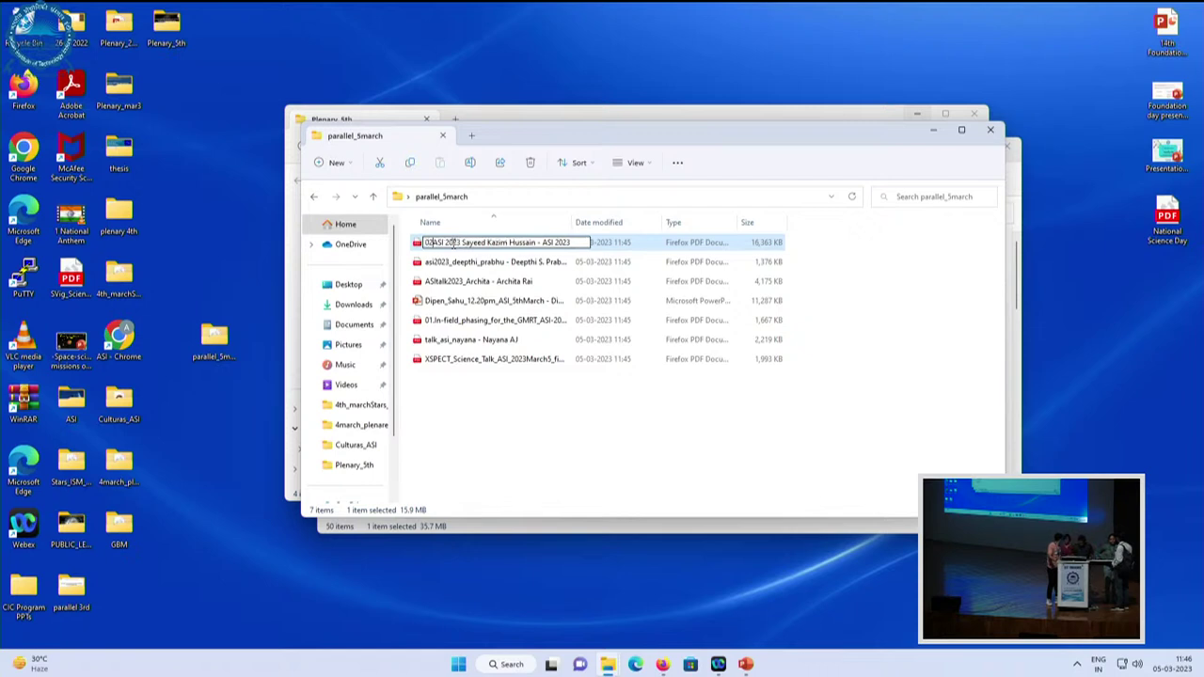
{"action": "type", "text": "02."}
{"action": "key", "text": "Return"}
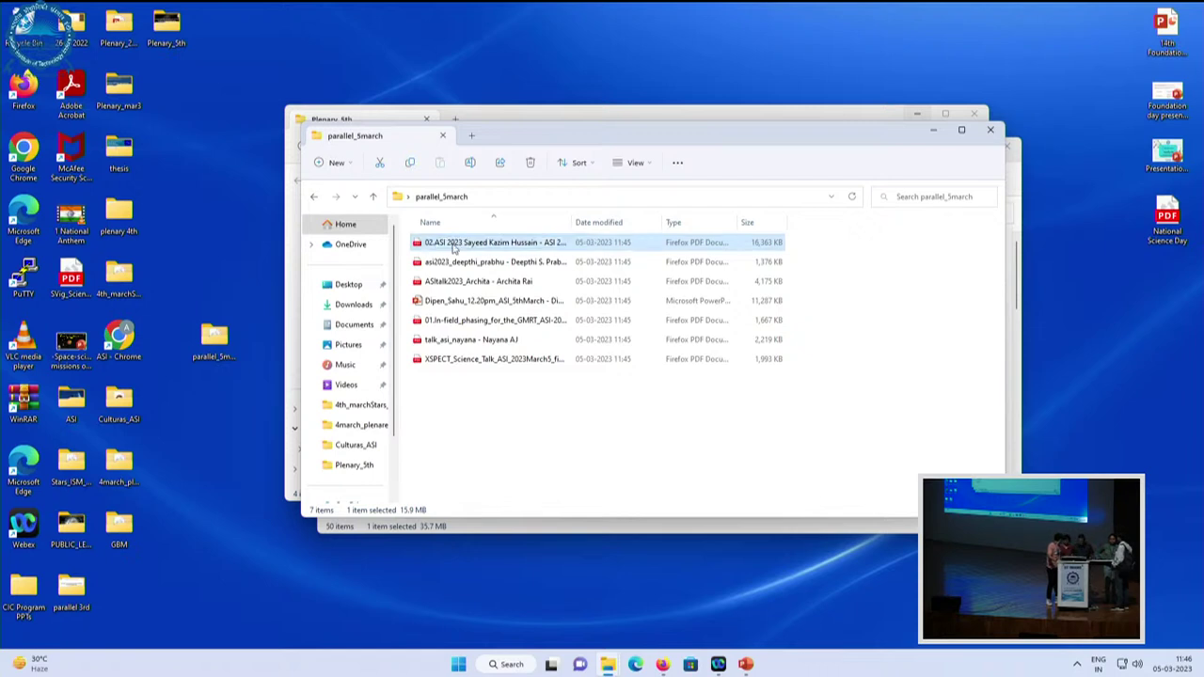
Add the prefix "03." to the name of the 12.20pm_ASI_5thMarch PowerPoint presentation
{"action": "left_click", "coordinate": [452, 264]}
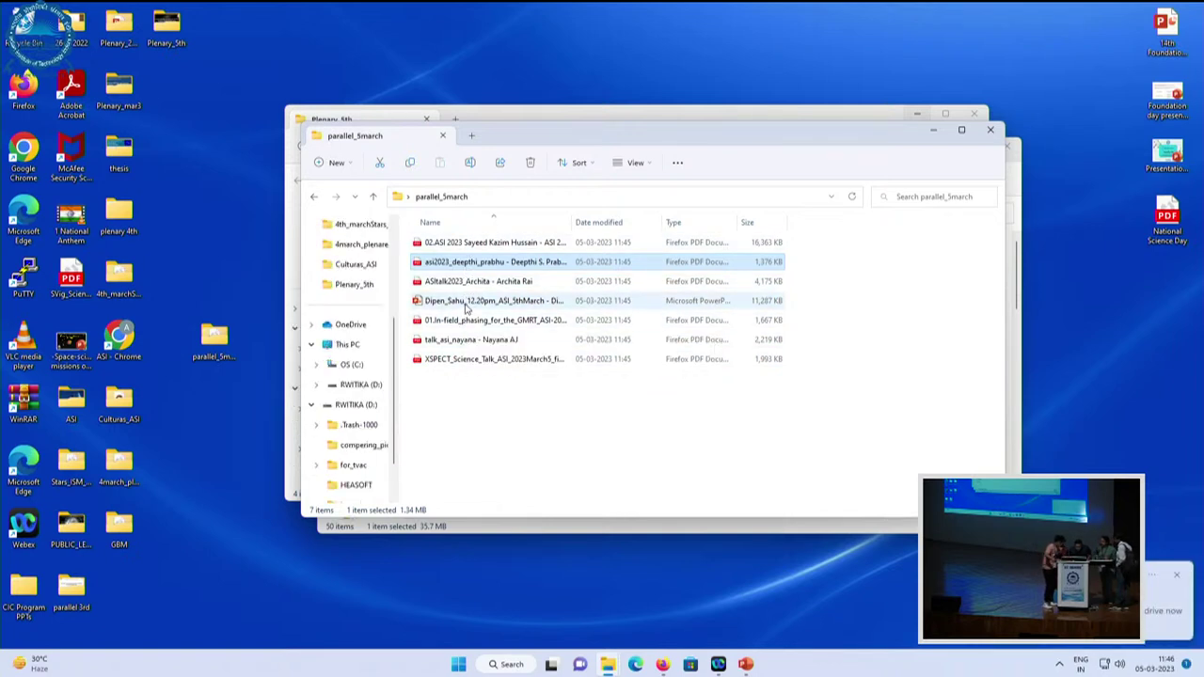
{"action": "left_click", "coordinate": [468, 305]}
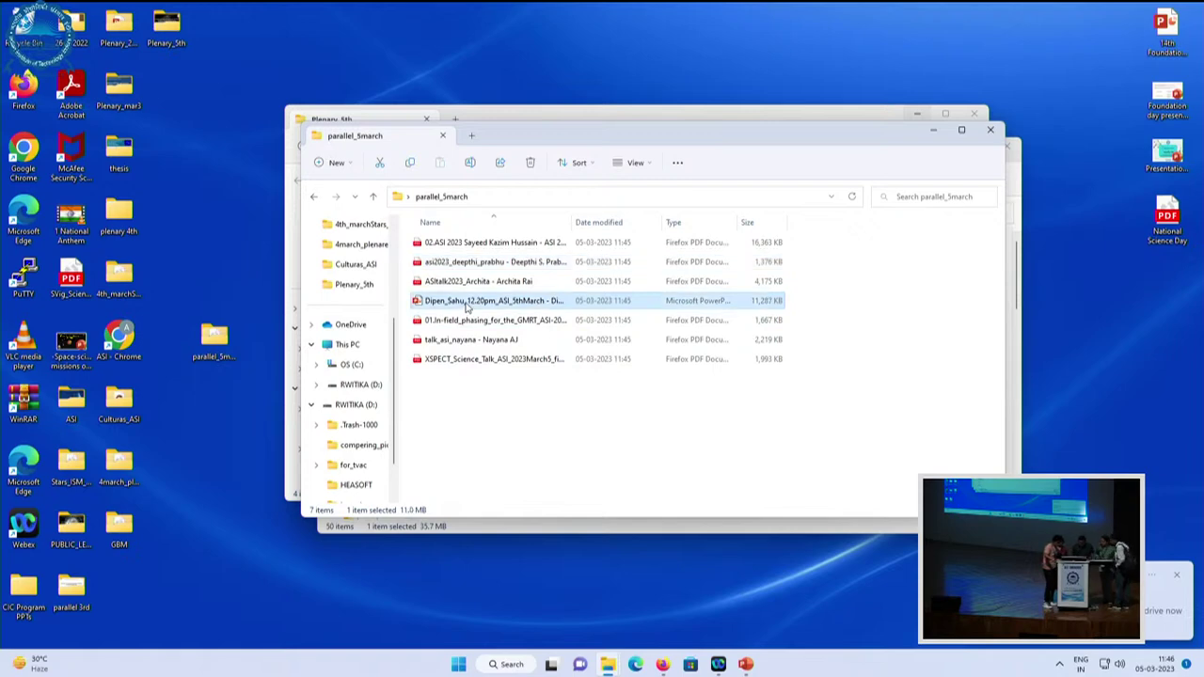
{"action": "left_click", "coordinate": [467, 305]}
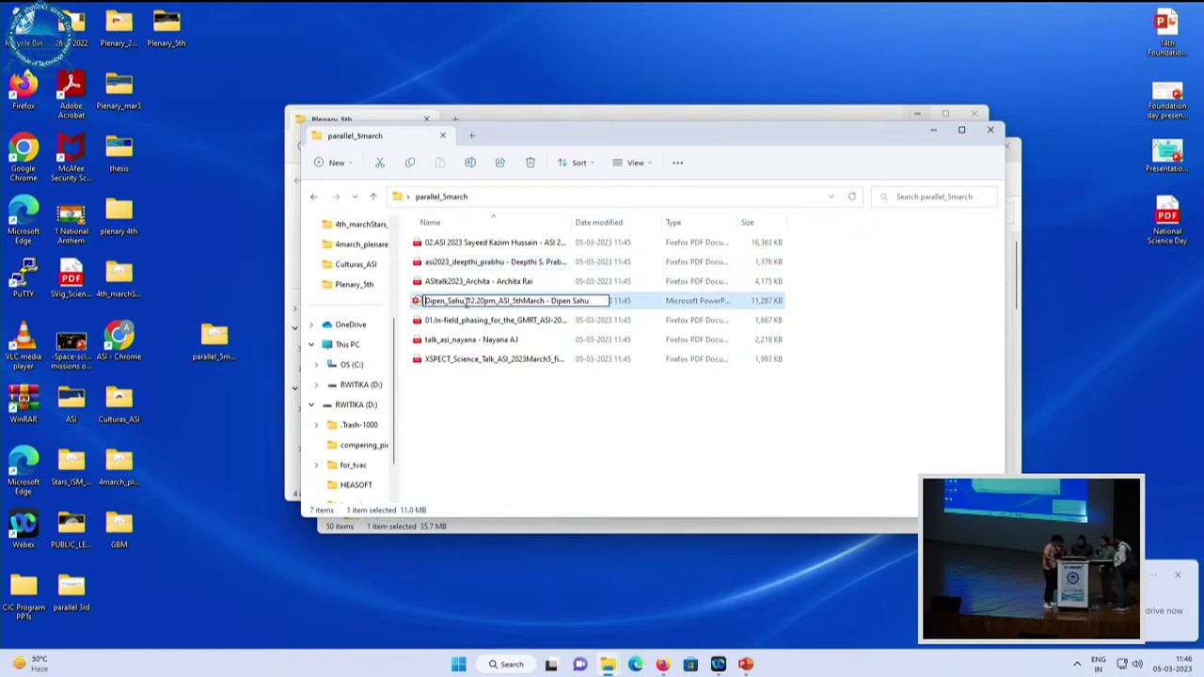
{"action": "left_click", "coordinate": [684, 141]}
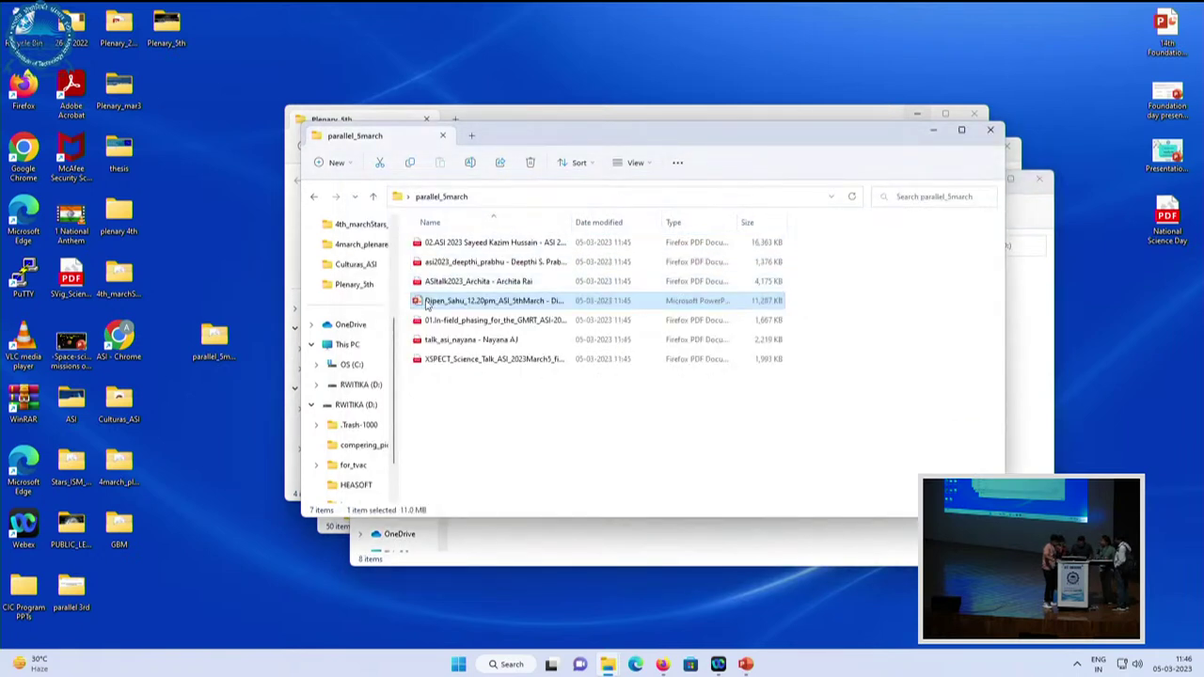
{"action": "left_click", "coordinate": [428, 304]}
{"action": "left_click", "coordinate": [425, 300]}
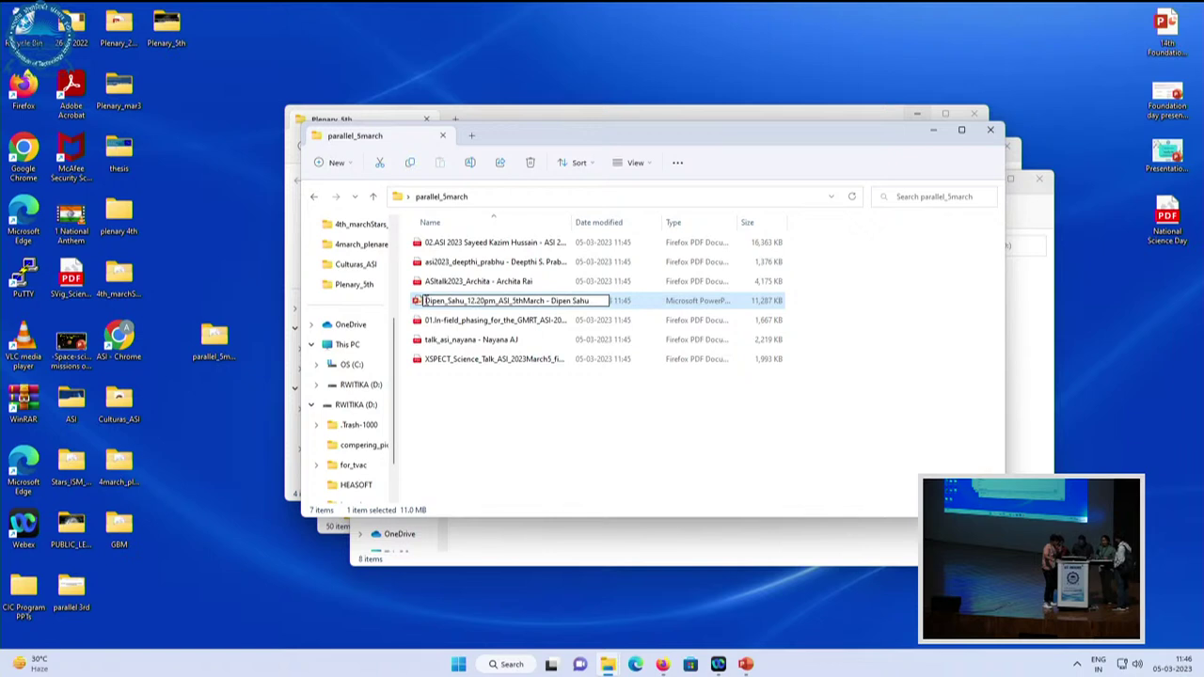
{"action": "type", "text": "03."}
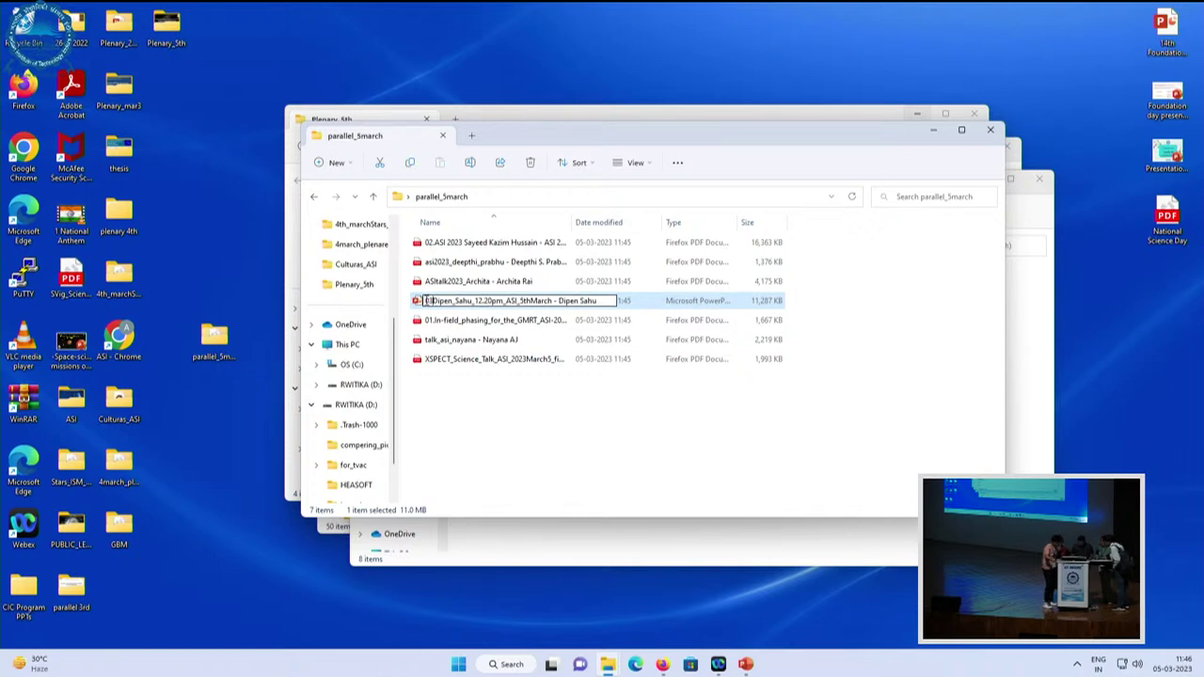
{"action": "key", "text": "Return"}
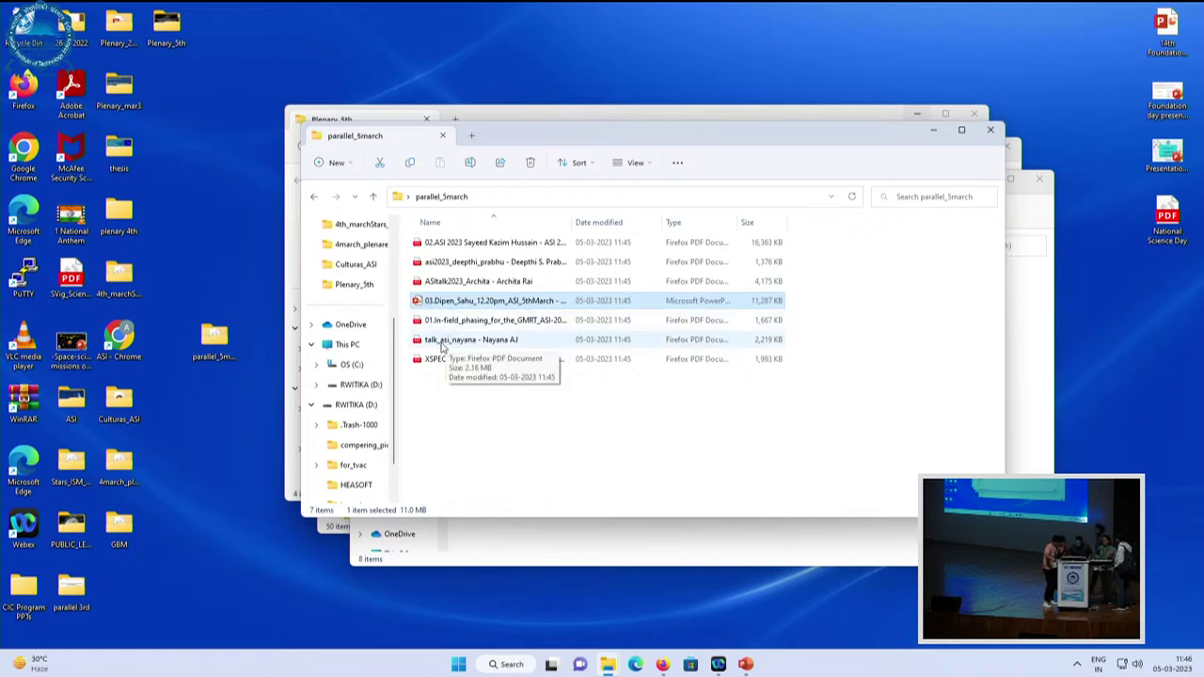
Add the prefix "04." to the start of the talk_asi PDF's file name
{"action": "left_click", "coordinate": [440, 345]}
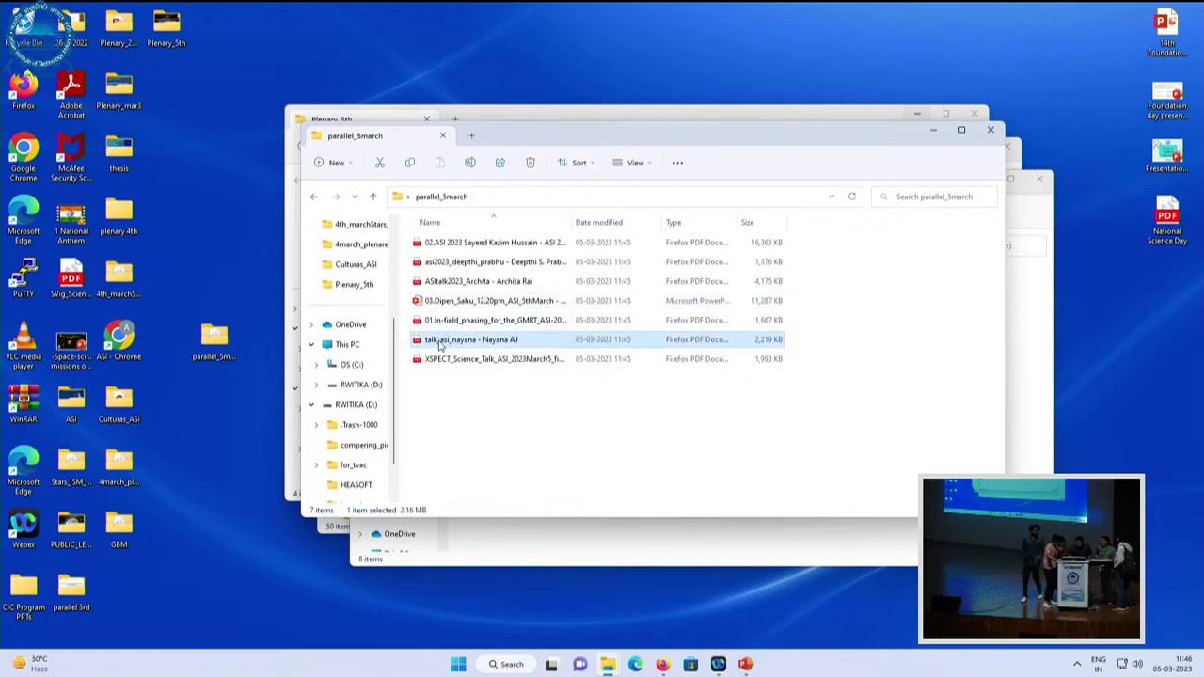
{"action": "left_click", "coordinate": [438, 344]}
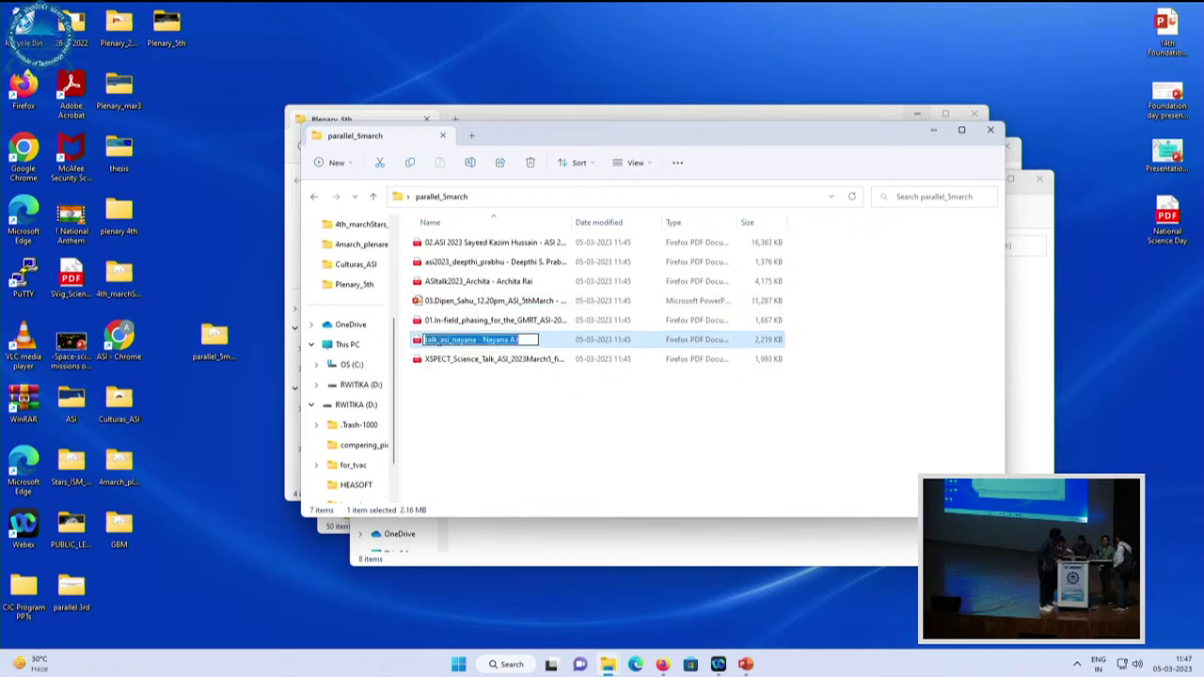
{"action": "key", "text": "Home"}
{"action": "type", "text": "04."}
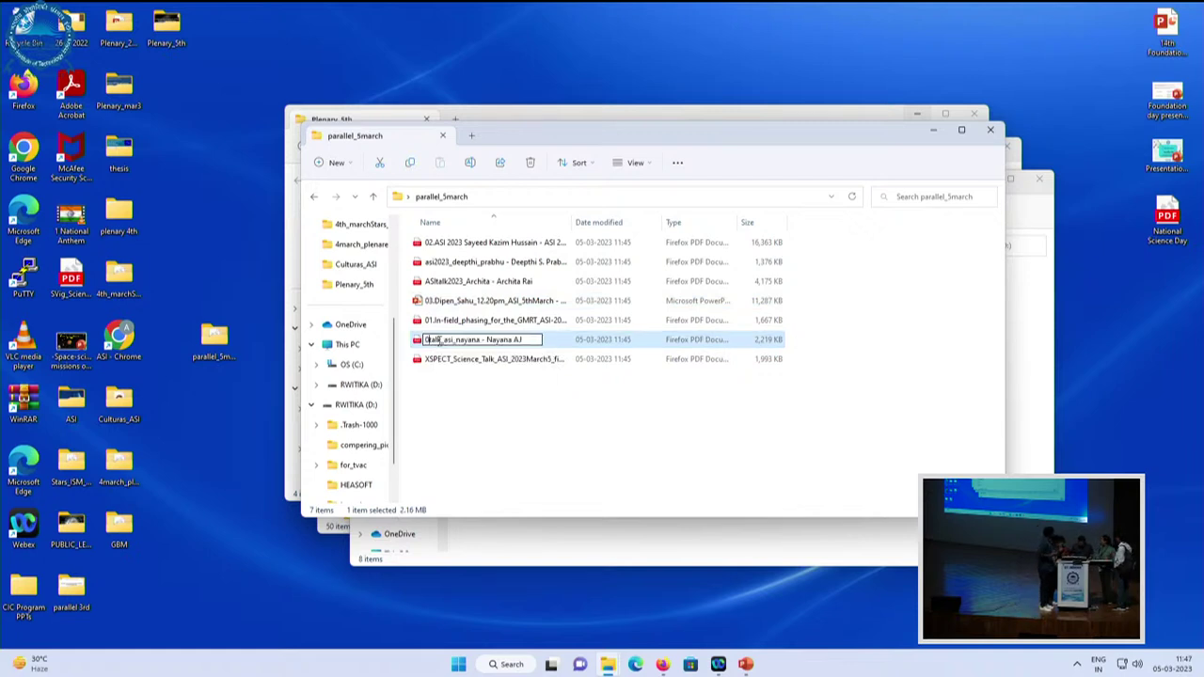
{"action": "key", "text": "Return"}
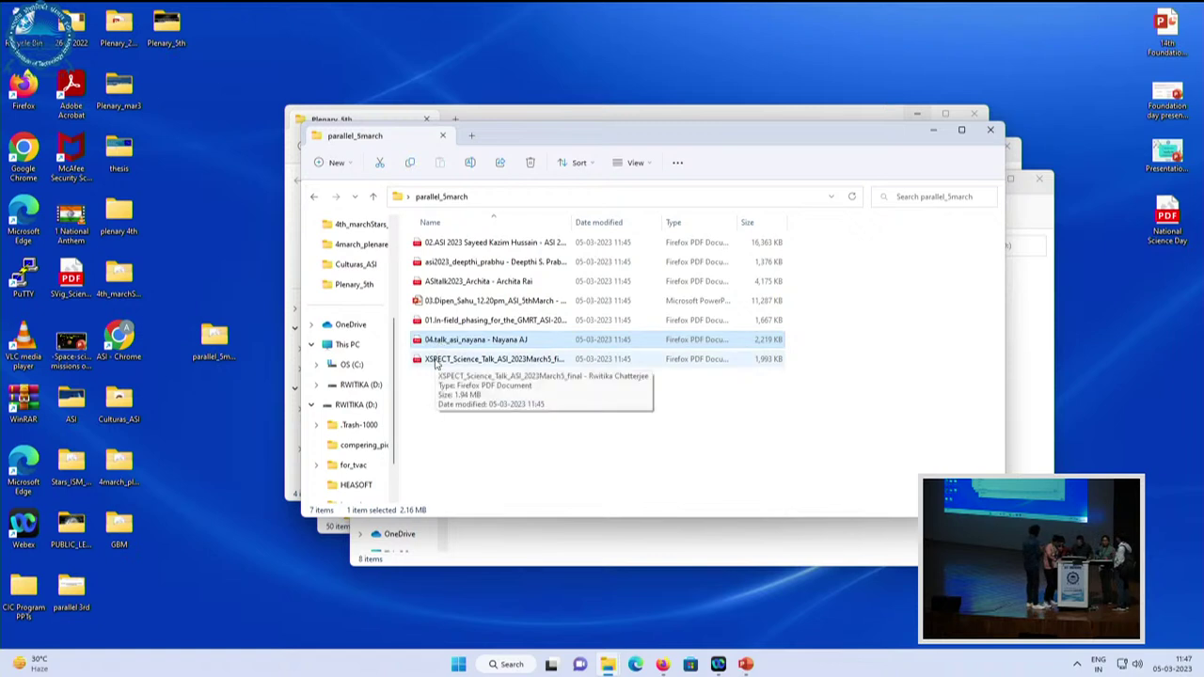
Add the prefix "05." to the start of the ASItalk2023 PDF's file name
{"action": "left_click", "coordinate": [458, 285]}
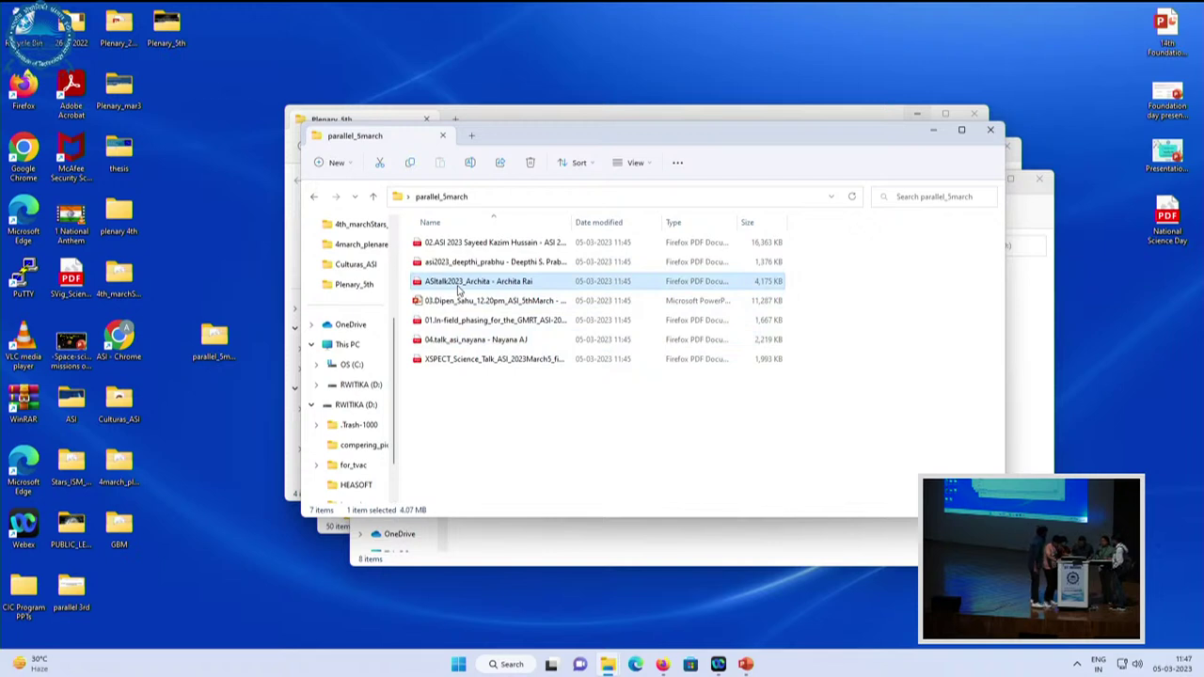
{"action": "left_click", "coordinate": [458, 287]}
{"action": "key", "text": "Home"}
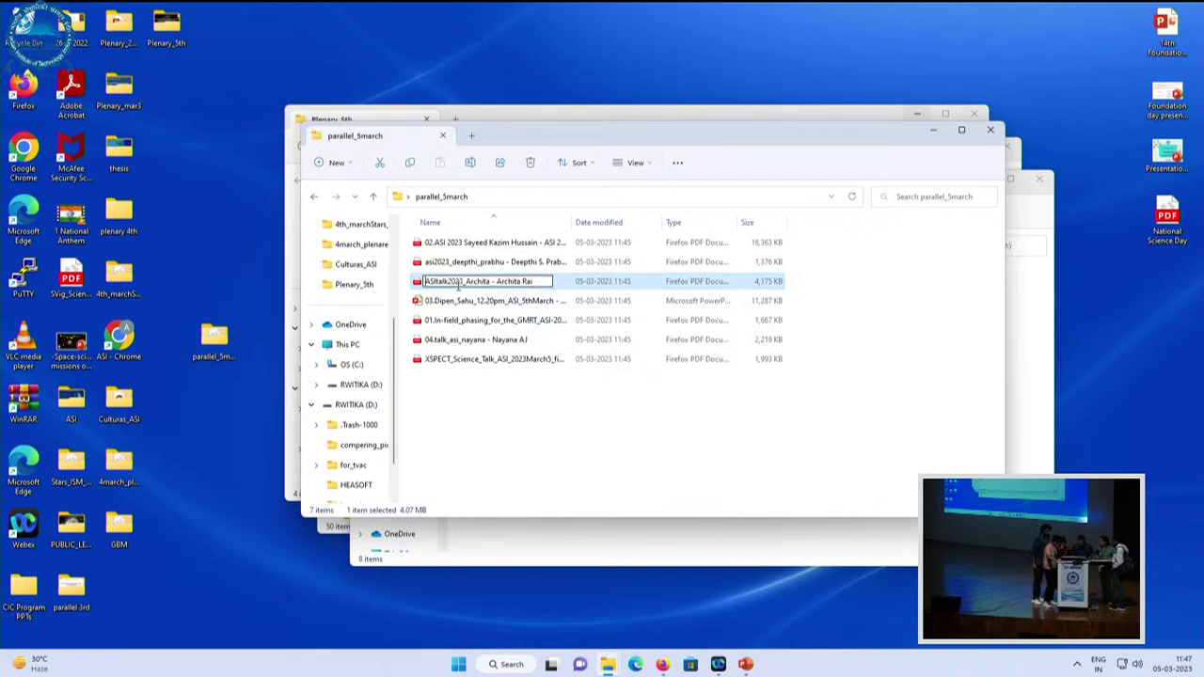
{"action": "type", "text": "05."}
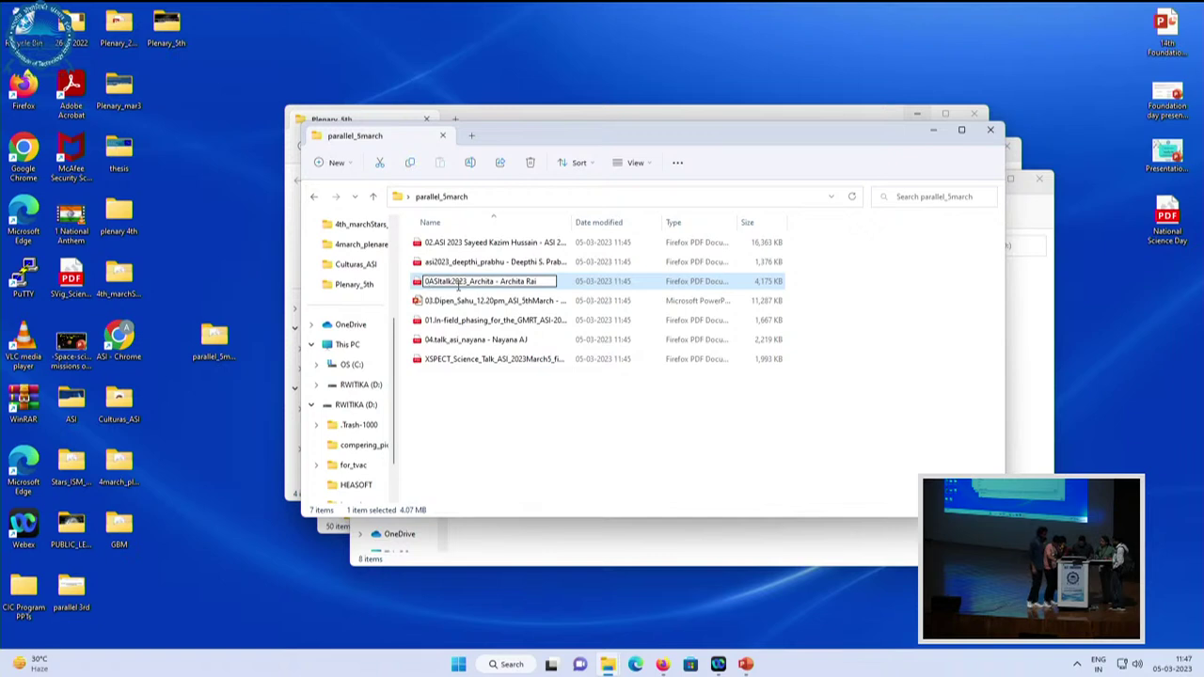
{"action": "key", "text": "Return"}
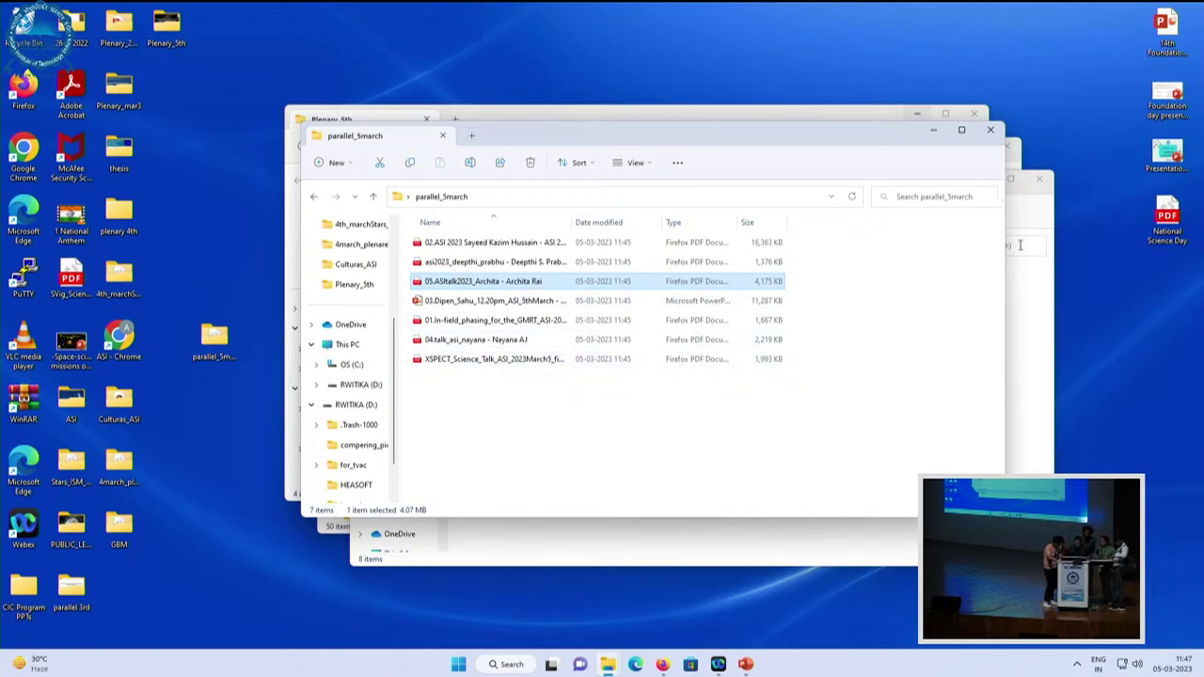
Copy the XSPECT_Science_Talk_ASI_2023March5_final PDF from RWITIKA (D:) and arrange the windows so parallel_5march is in view
{"action": "left_click_drag", "start_coordinate": [786, 141], "coordinate": [715, 217]}
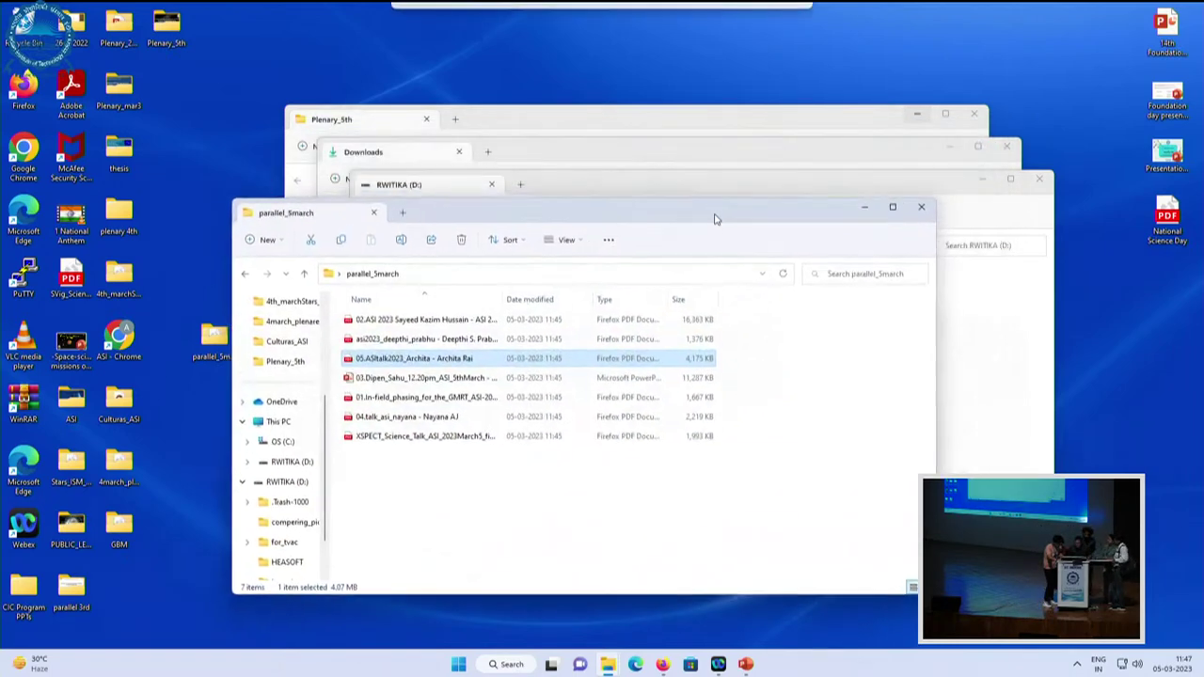
{"action": "left_click", "coordinate": [623, 194]}
{"action": "left_click", "coordinate": [514, 297]}
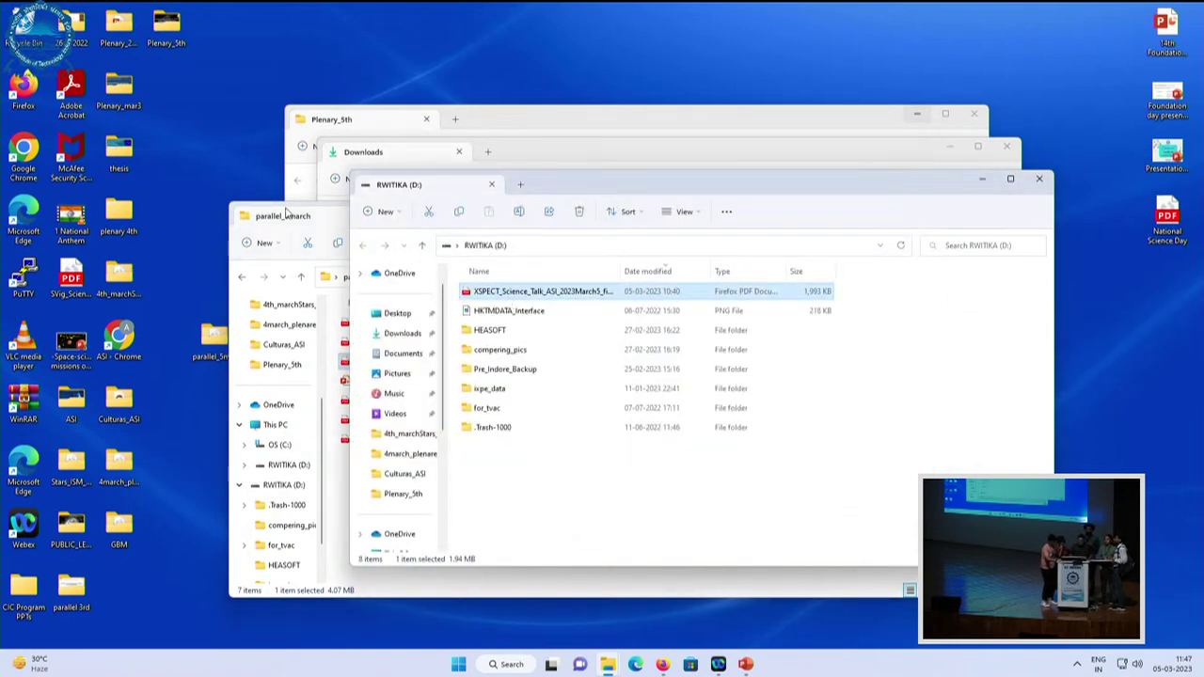
{"action": "left_click_drag", "start_coordinate": [563, 200], "coordinate": [730, 149]}
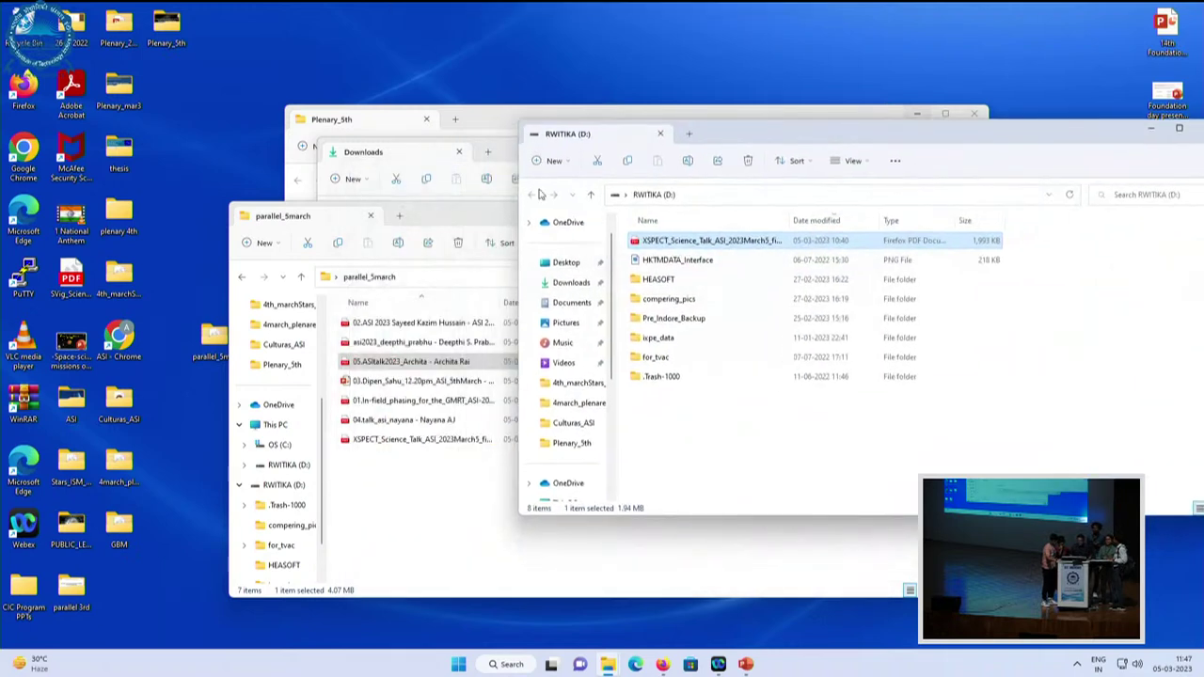
{"action": "left_click", "coordinate": [436, 217]}
{"action": "left_click", "coordinate": [390, 476]}
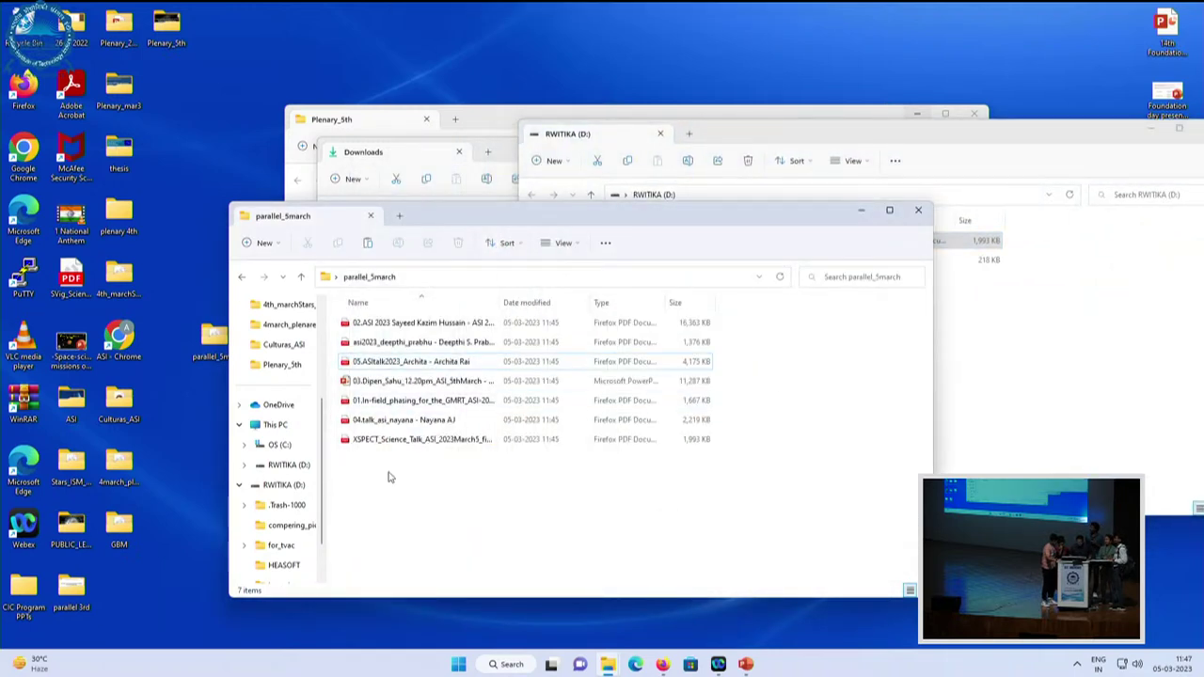
Replace the XSPECT_Science_Talk PDF in parallel_5march with the version copied from RWITIKA (D:)
{"action": "left_click", "coordinate": [430, 442]}
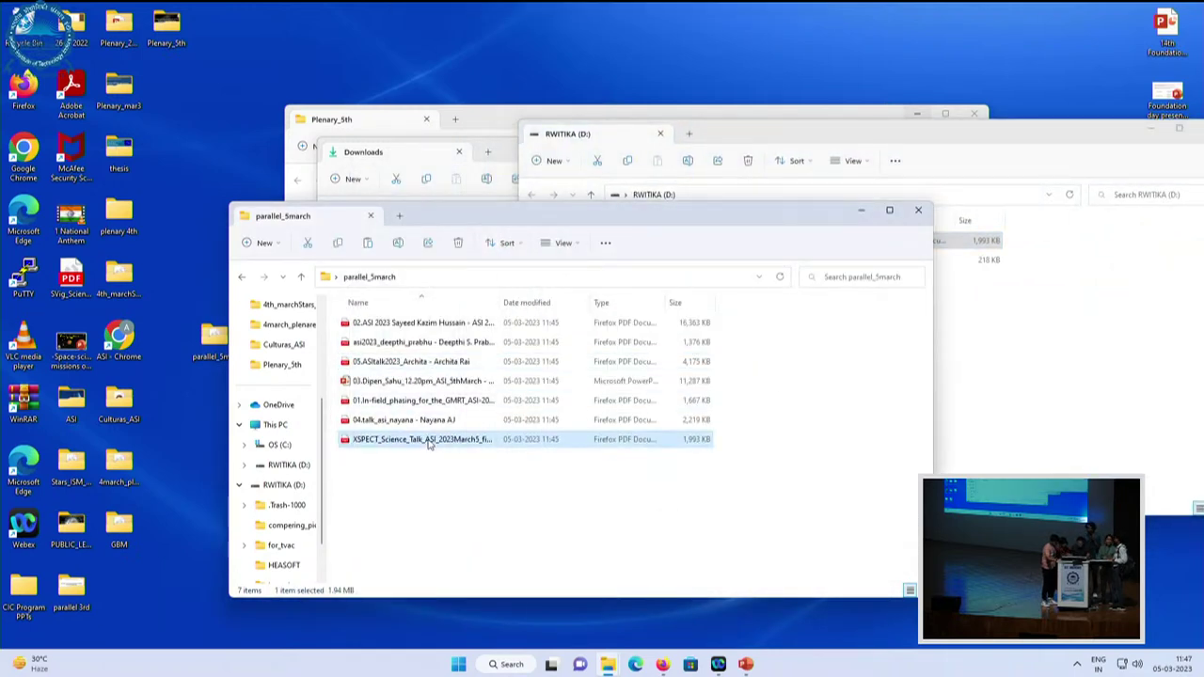
{"action": "key", "text": "Delete"}
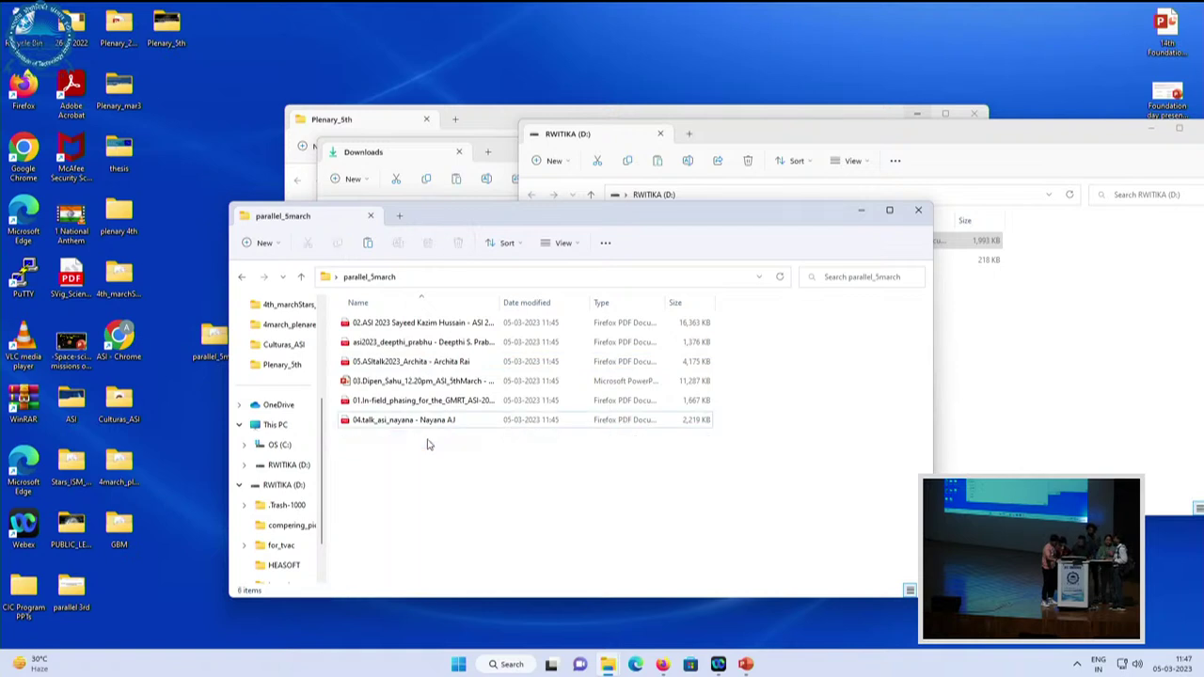
{"action": "key", "text": "ctrl+z"}
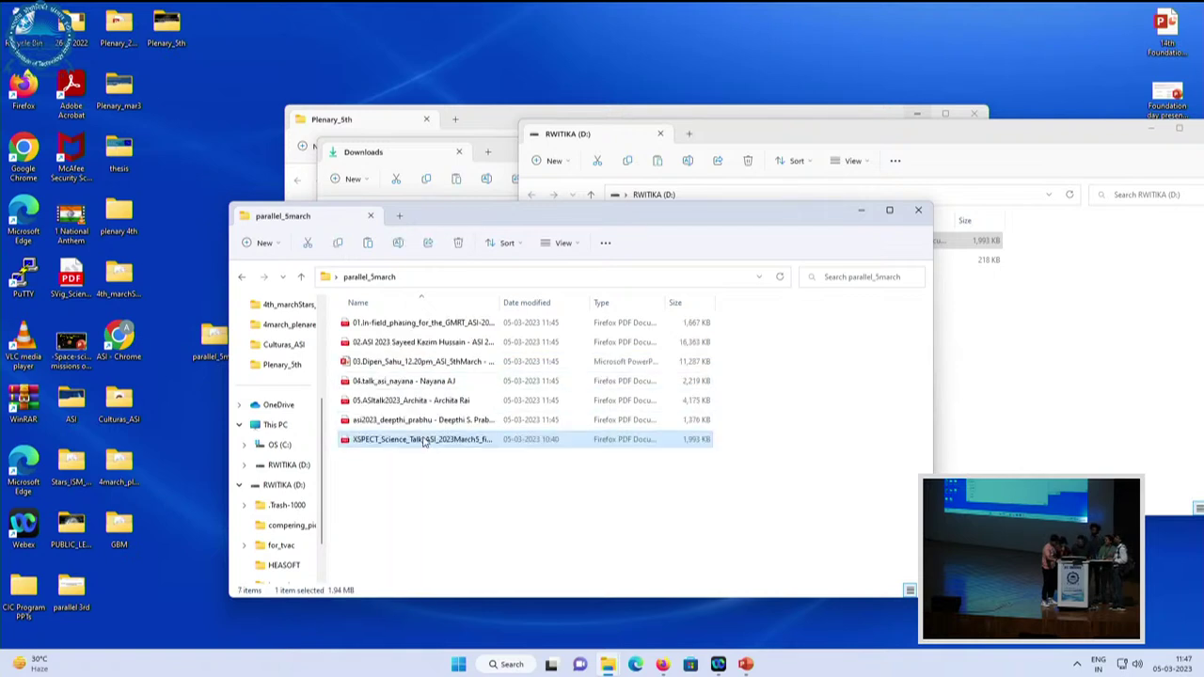
Add the prefix "06." to the start of the XSPECT_Science_Talk PDF's file name
{"action": "left_click", "coordinate": [424, 439]}
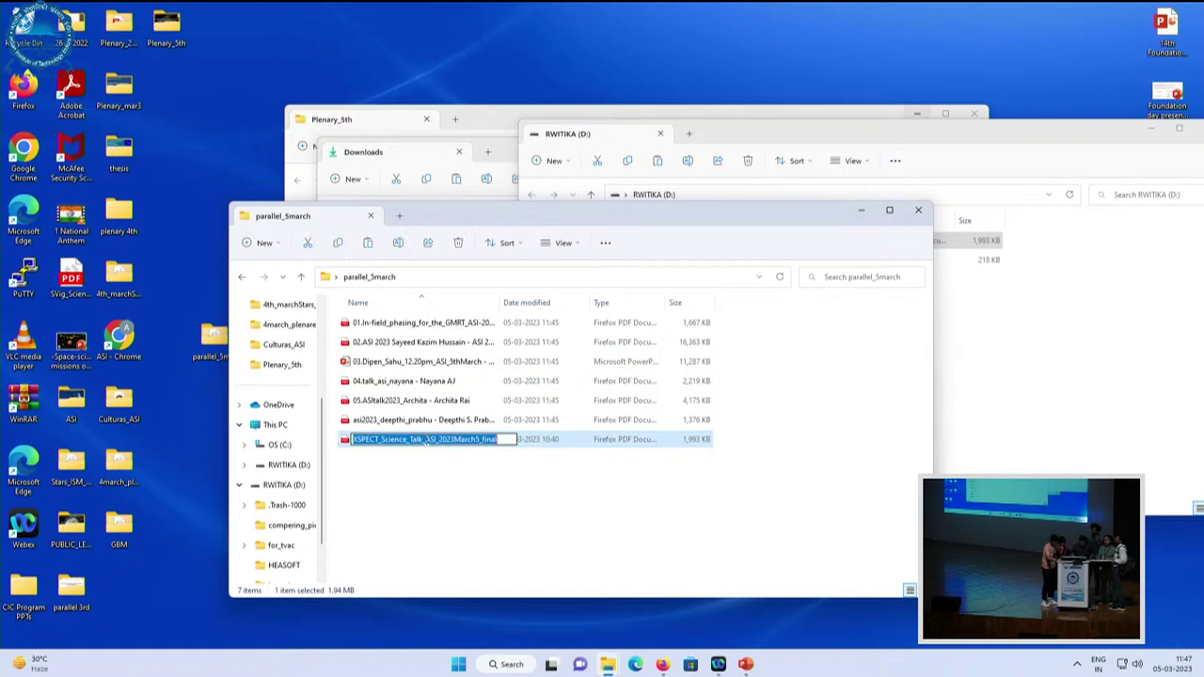
{"action": "left_click", "coordinate": [427, 440]}
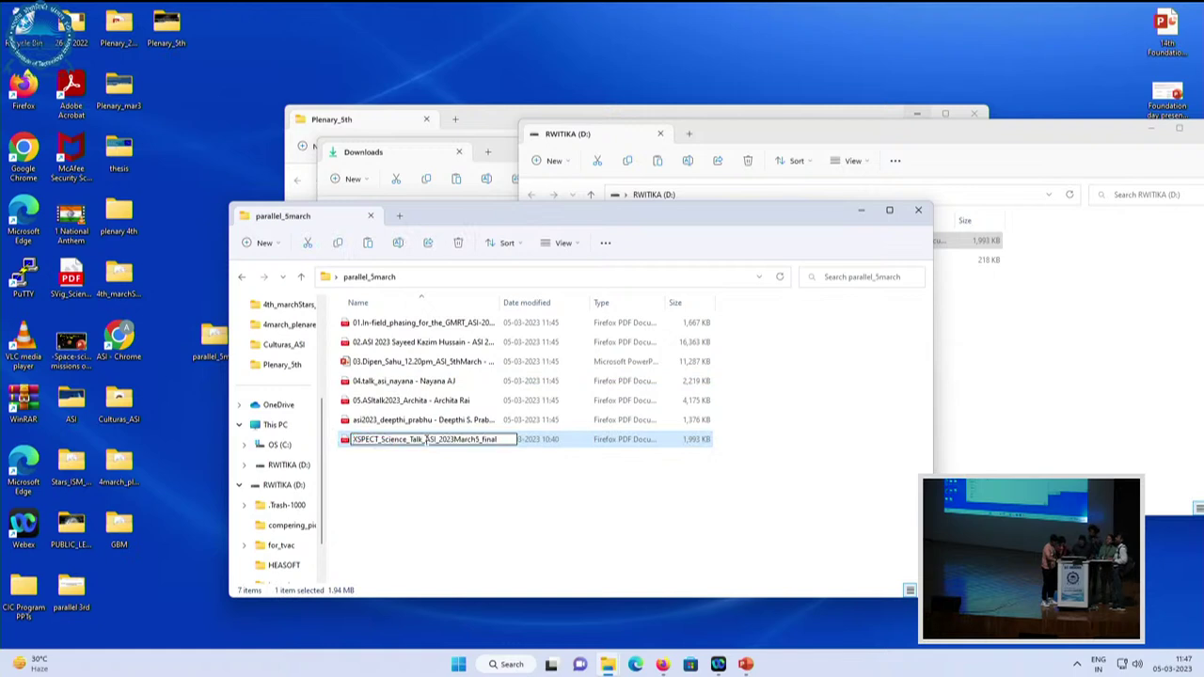
{"action": "key", "text": "Home"}
{"action": "type", "text": "06."}
{"action": "key", "text": "Return"}
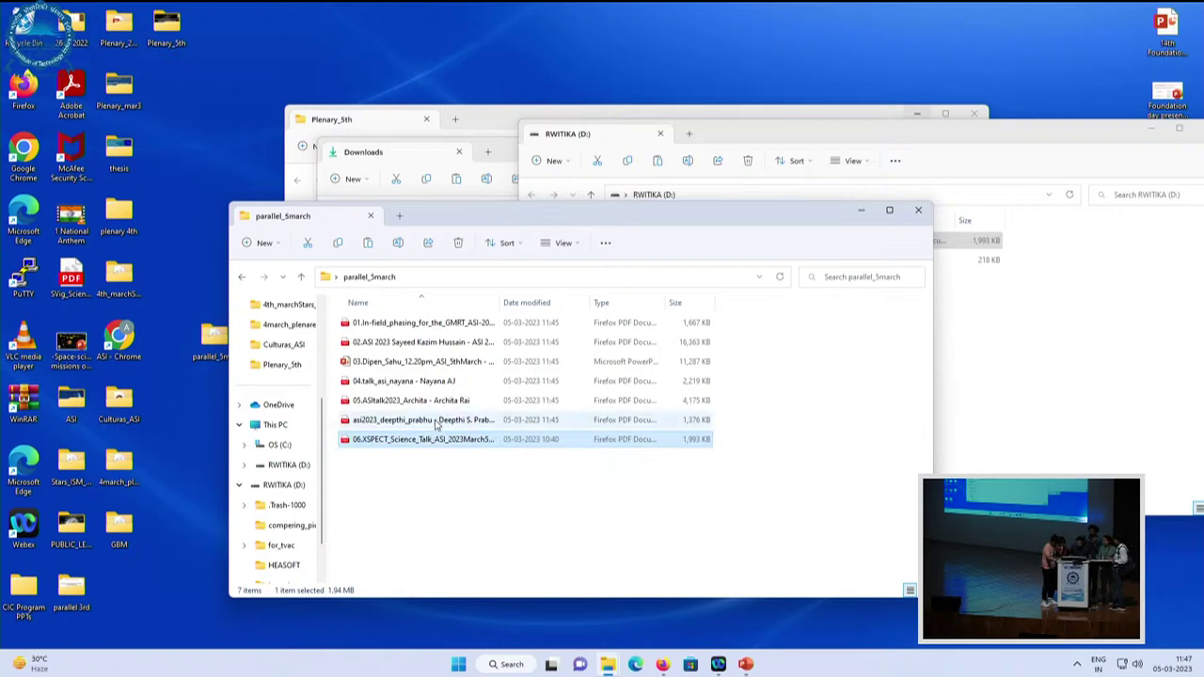
Add the prefix "07." to the start of the file name of the 1,376 KB asi2023 PDF
{"action": "left_click", "coordinate": [435, 422]}
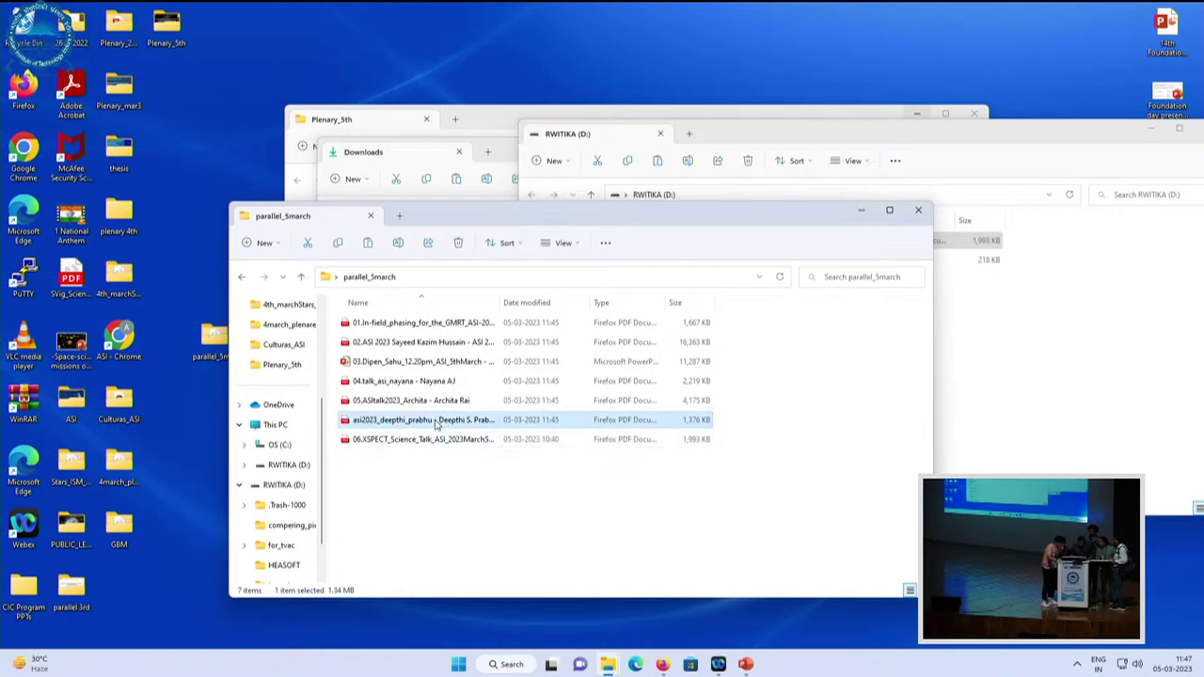
{"action": "key", "text": "F2"}
{"action": "key", "text": "Home"}
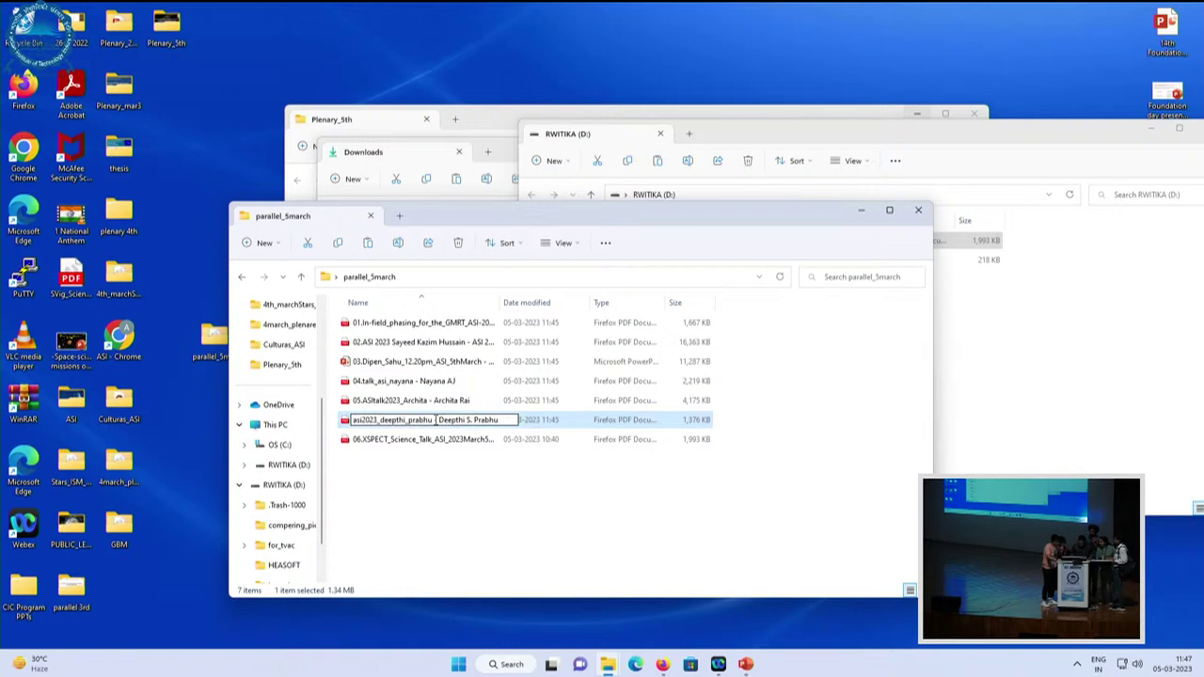
{"action": "type", "text": "07."}
{"action": "key", "text": "Return"}
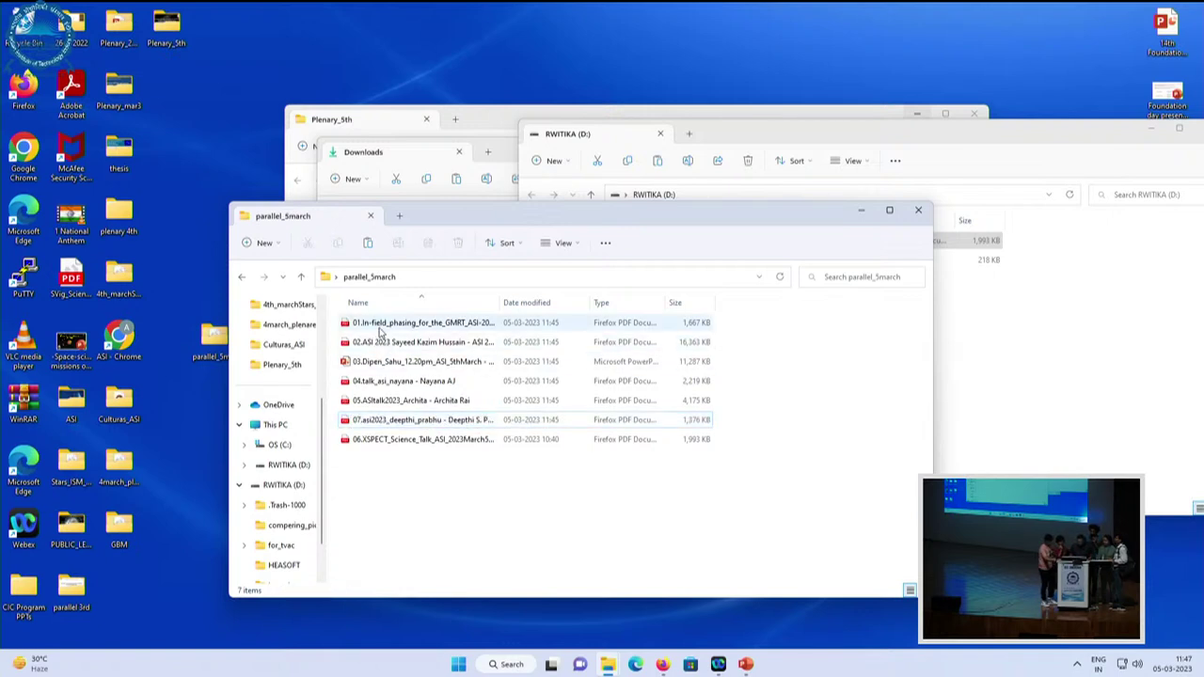
Open the 01.In-field_phasing_for_the_GMRT PDF with Adobe Acrobat and display it in full screen
{"action": "left_click", "coordinate": [383, 324]}
{"action": "right_click", "coordinate": [382, 327]}
{"action": "mouse_move", "coordinate": [504, 383]}
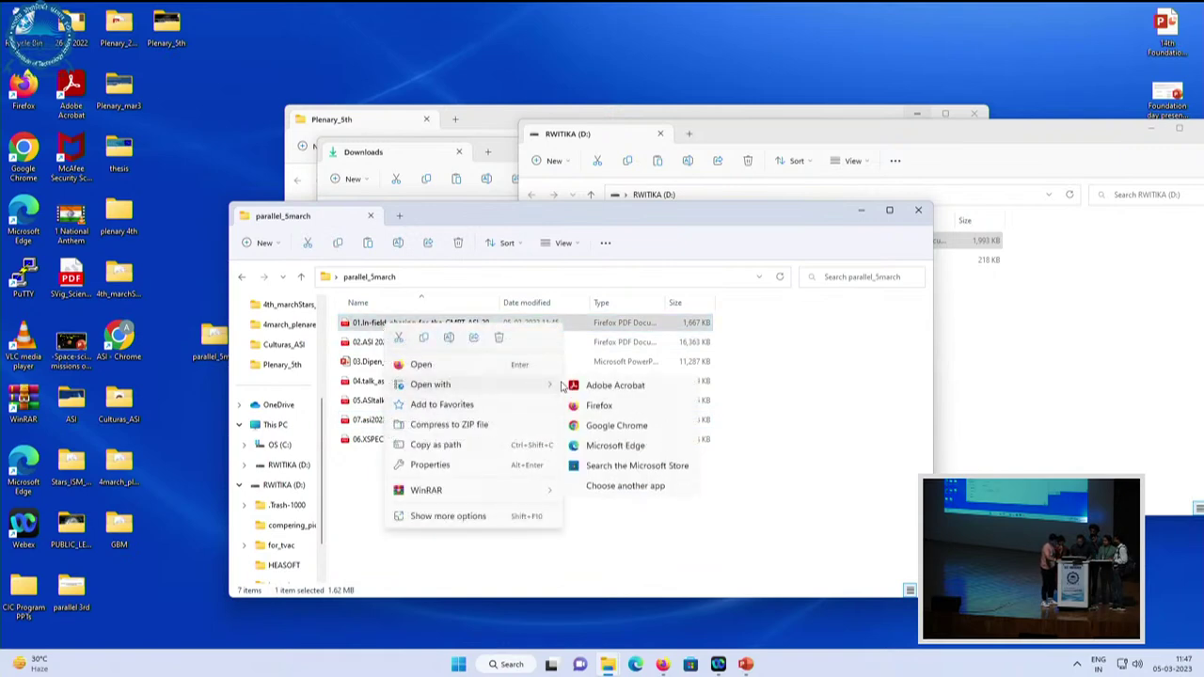
{"action": "left_click", "coordinate": [581, 385]}
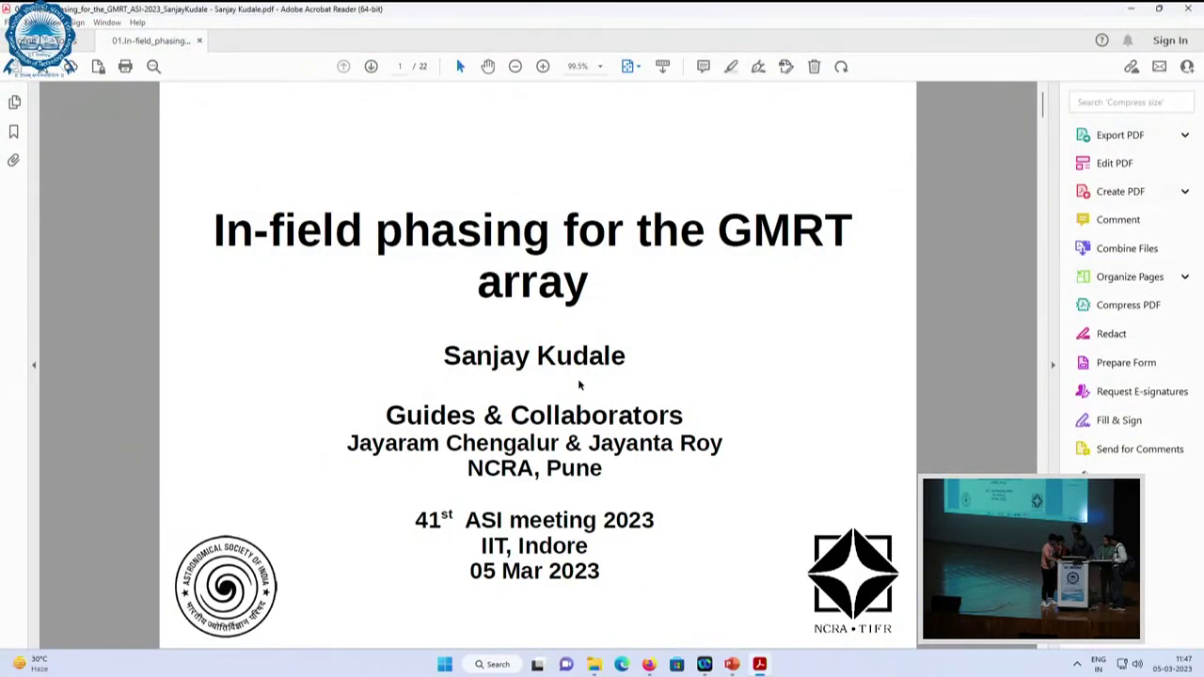
{"action": "key", "text": "ctrl+l"}
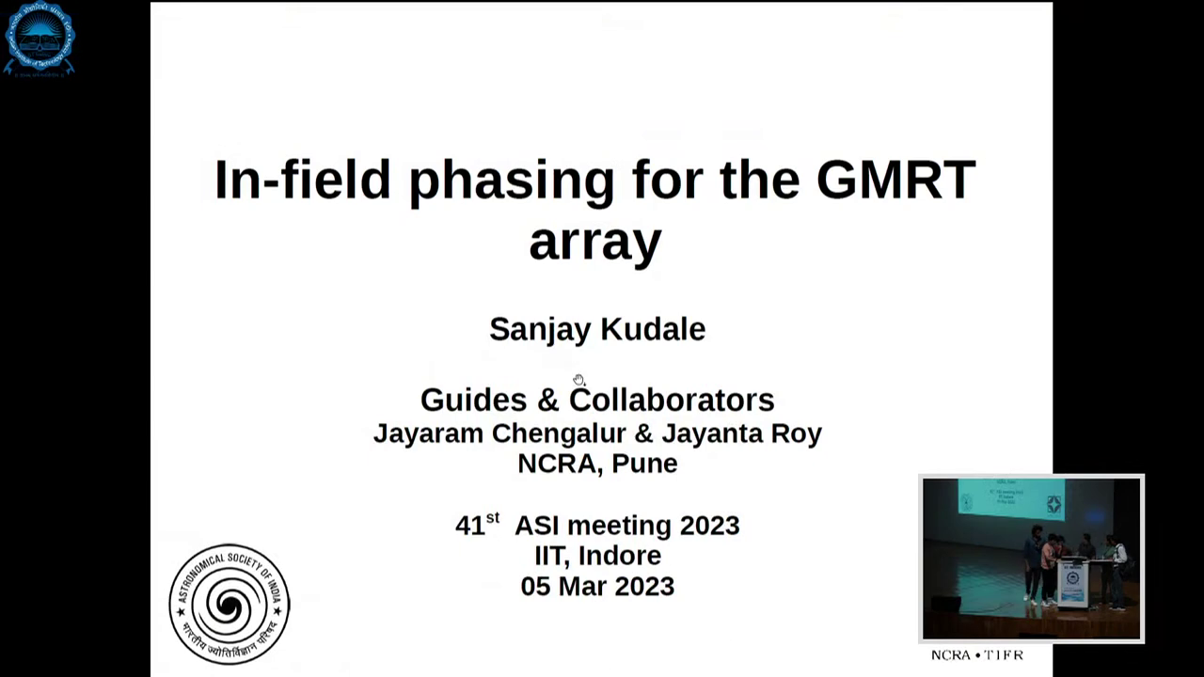
{"action": "key", "text": "Right"}
{"action": "key", "text": "Right"}
{"action": "key", "text": "Right"}
{"action": "key", "text": "Right"}
{"action": "key", "text": "Right"}
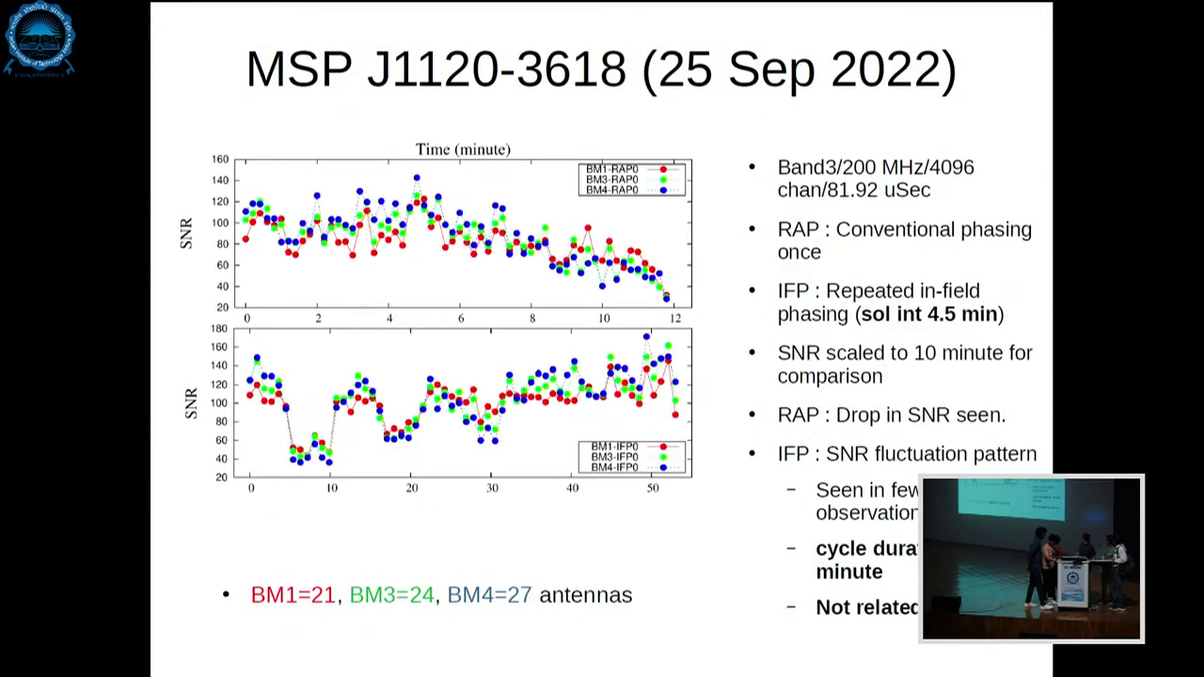